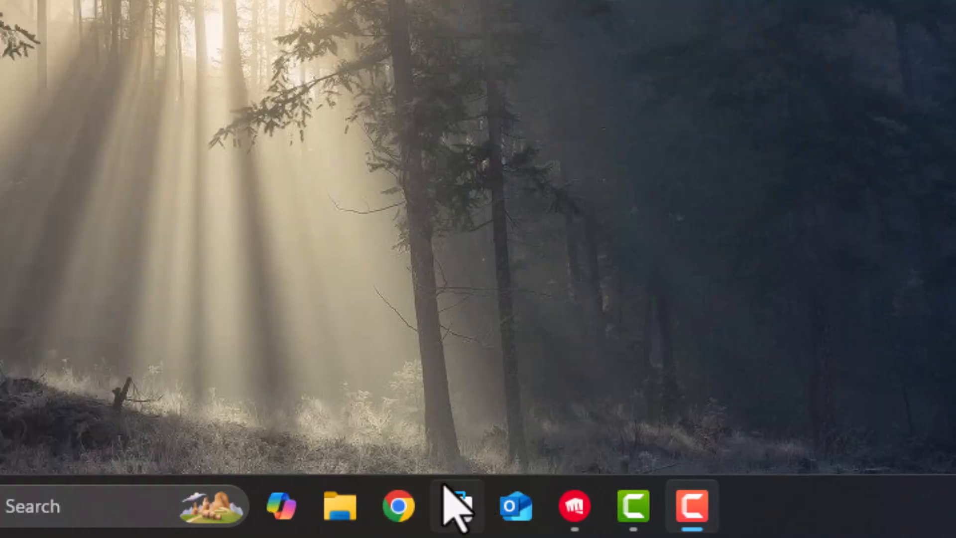
Open Chrome and go to google.com.
left_click(401, 523)
left_click(535, 31)
type("GOOGLE.COM")
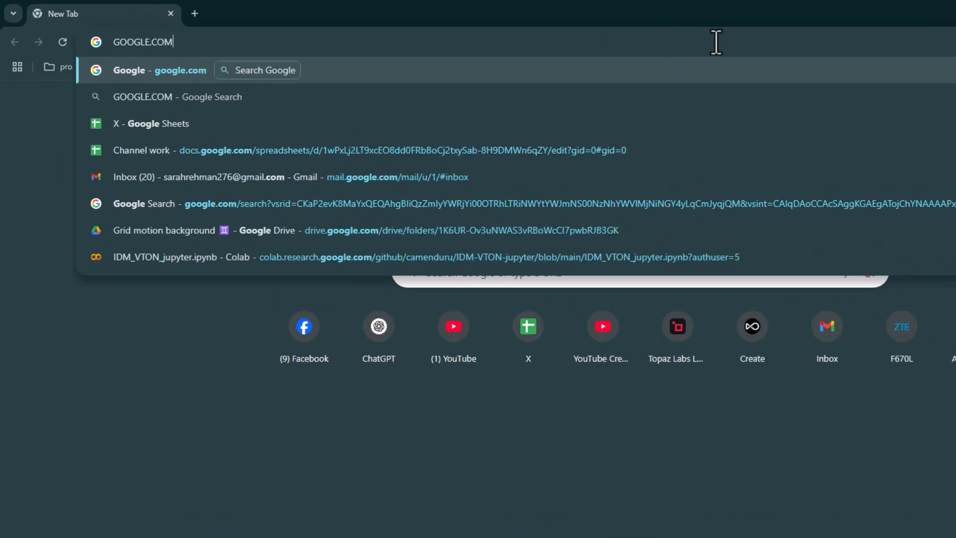
key("Return")
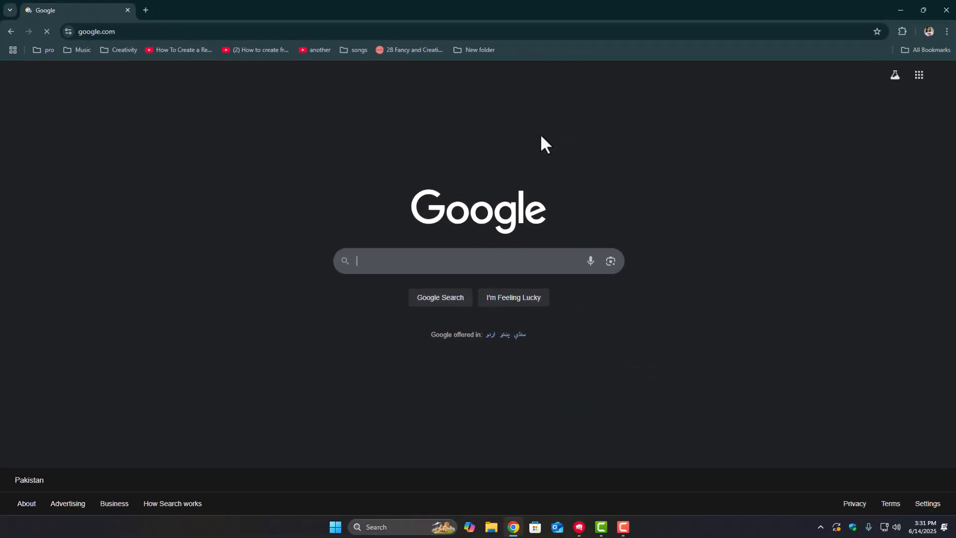
Search Google for VPNBOOK and open the VPNBook website from the results.
left_click(782, 404)
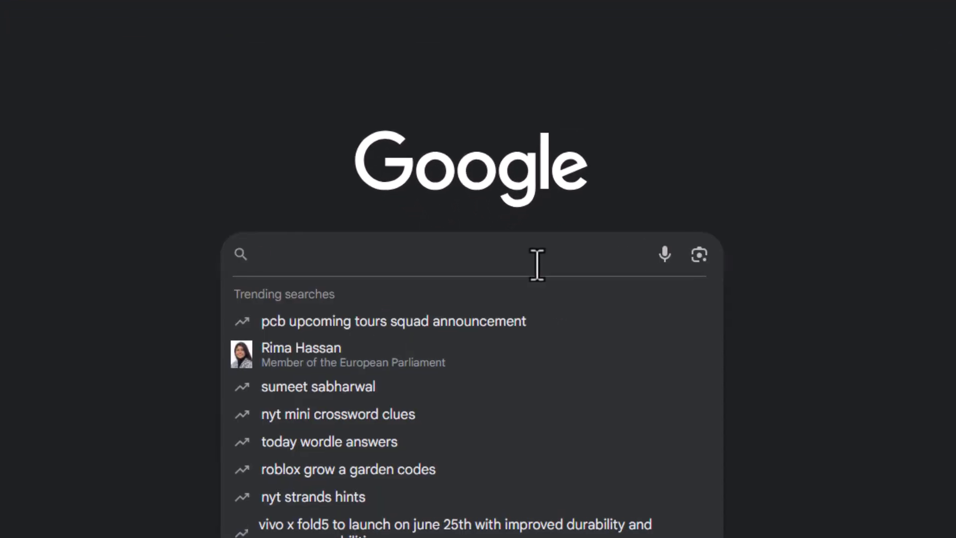
type("VPNBOOK")
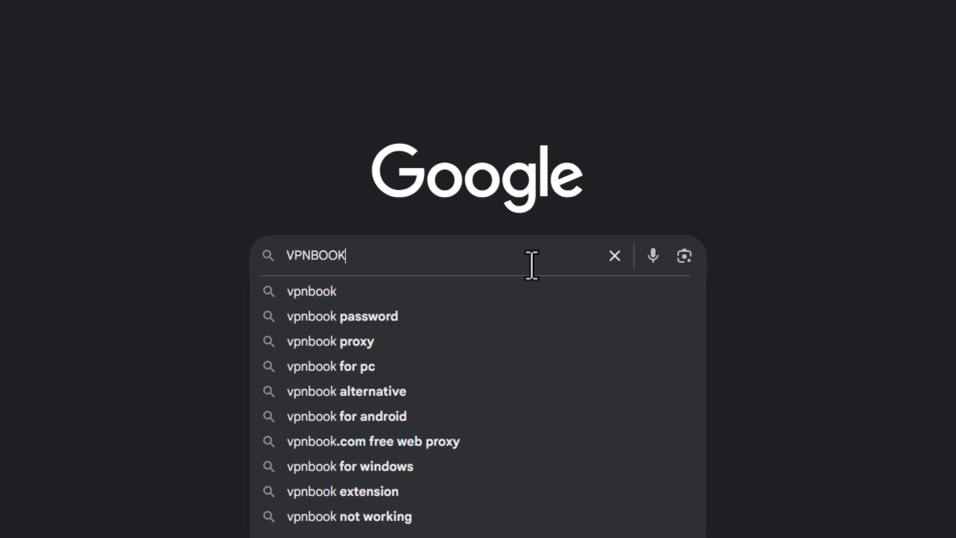
key("Return")
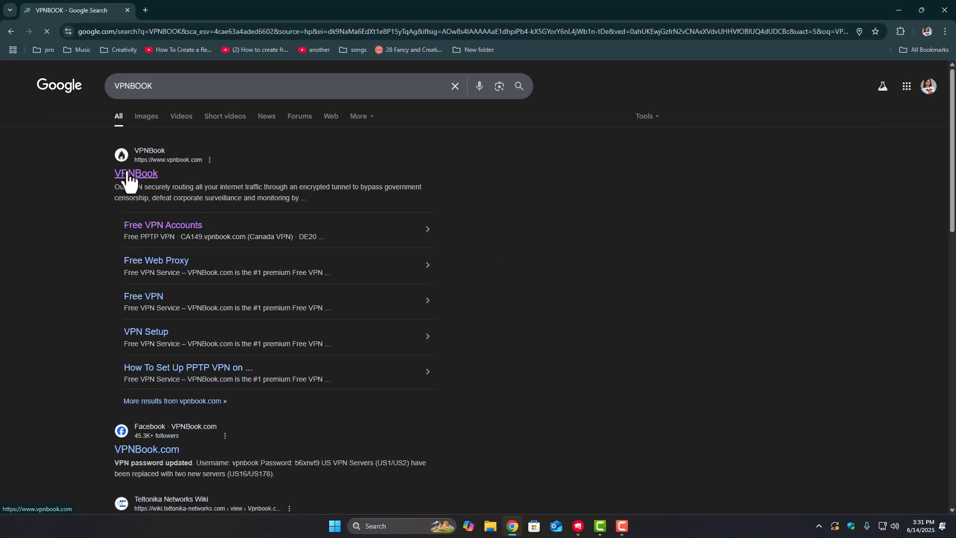
left_click(127, 174)
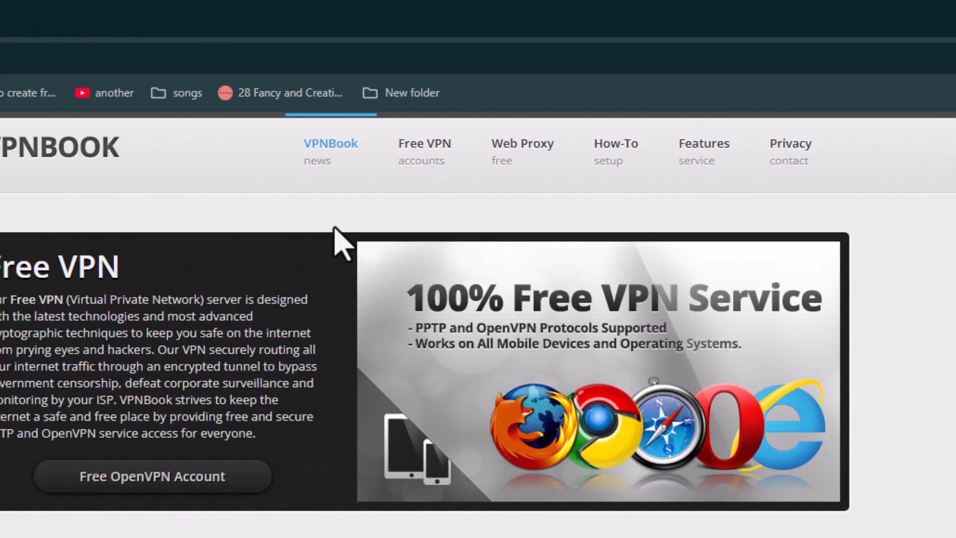
Open VPNBook's Free VPN accounts page and review the Free OpenVPN offer with its server bundles and price.
left_click(427, 162)
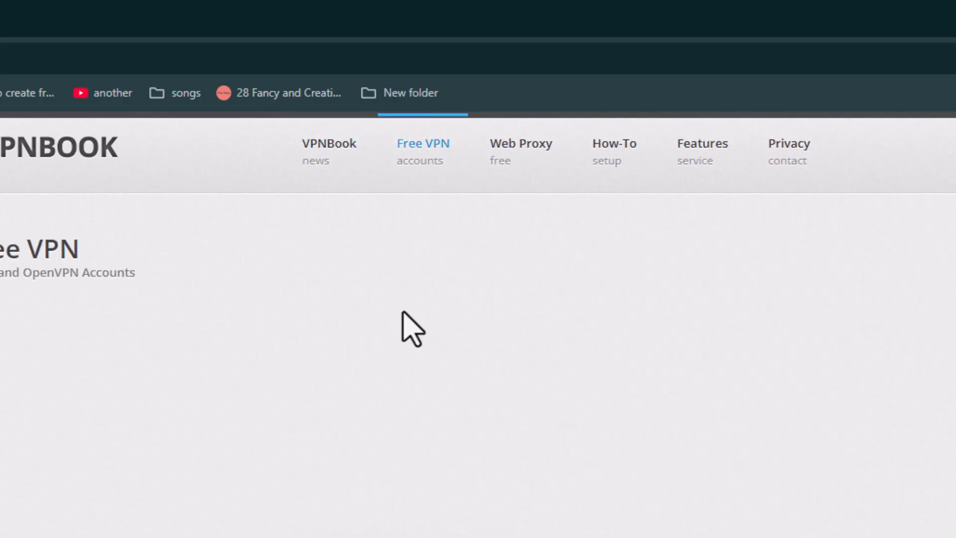
scroll(391, 378, "down", 4)
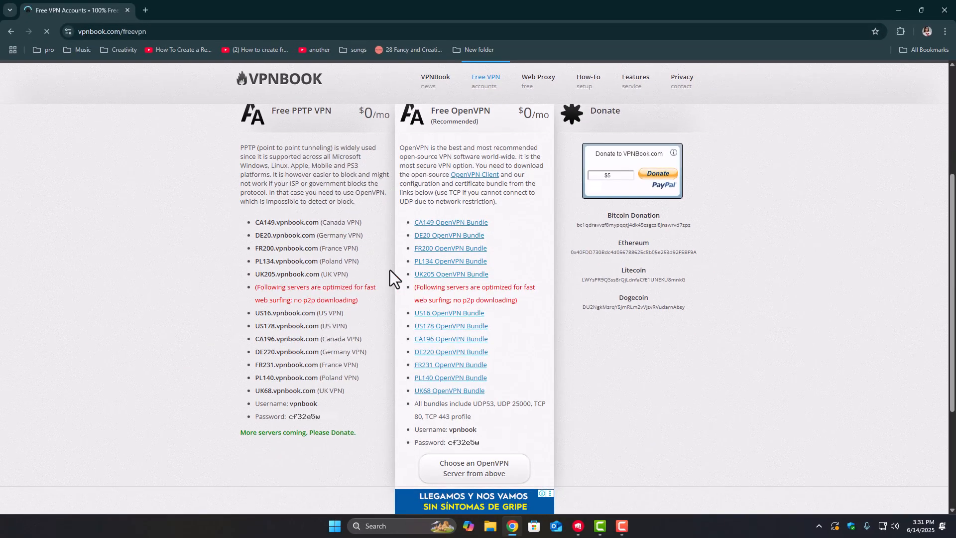
scroll(474, 229, "up", 1)
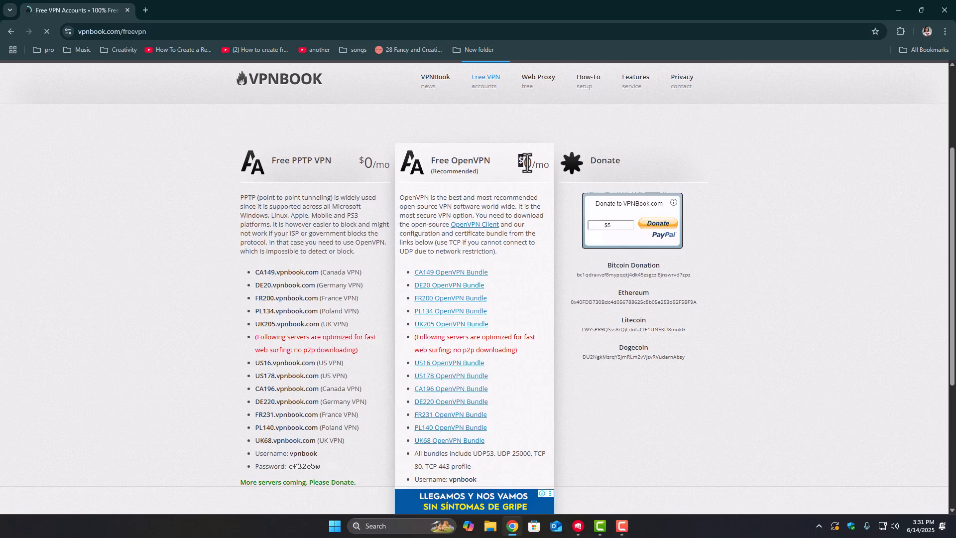
left_click_drag(526, 163, 534, 165)
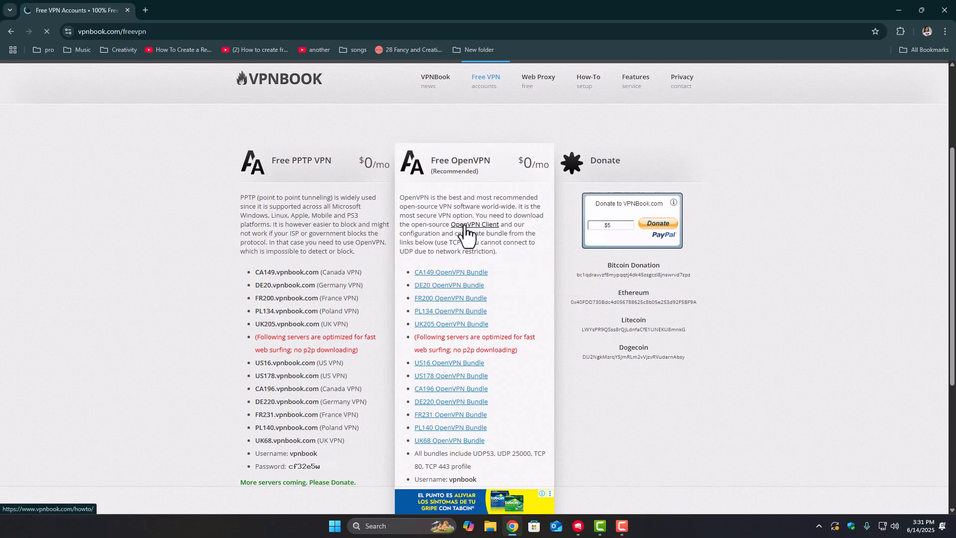
Open VPNBook's guide to setting up OpenVPN on Windows 11 and look through its first slides.
left_click(466, 265)
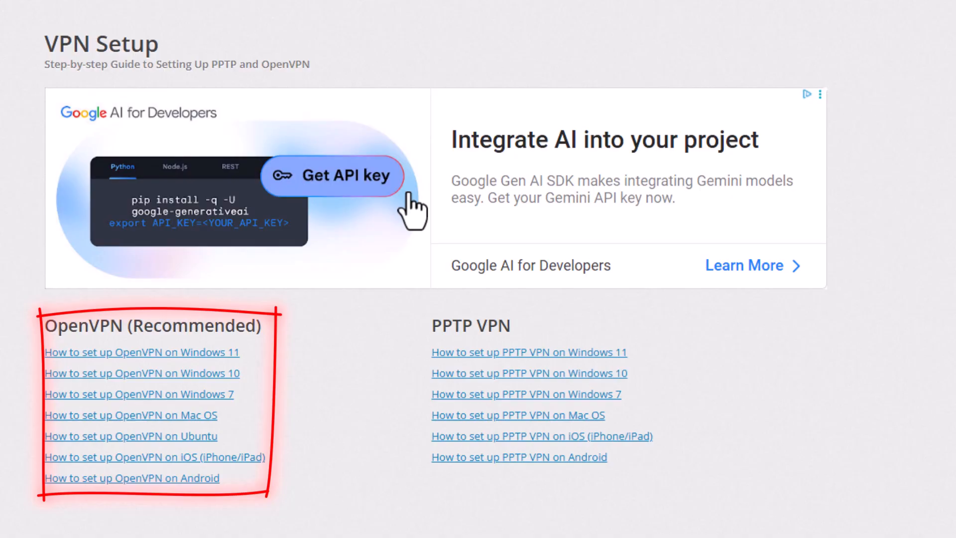
scroll(409, 194, "down", 1)
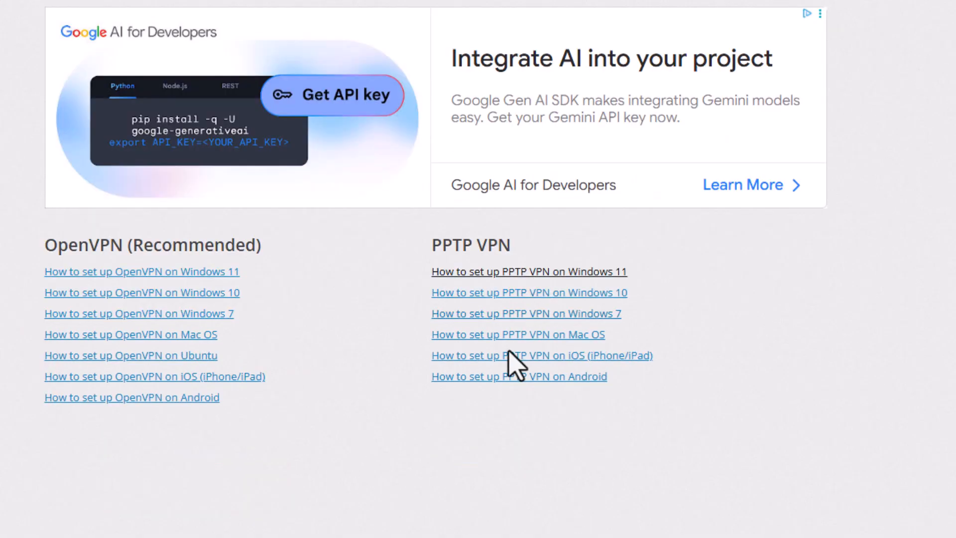
left_click(110, 277)
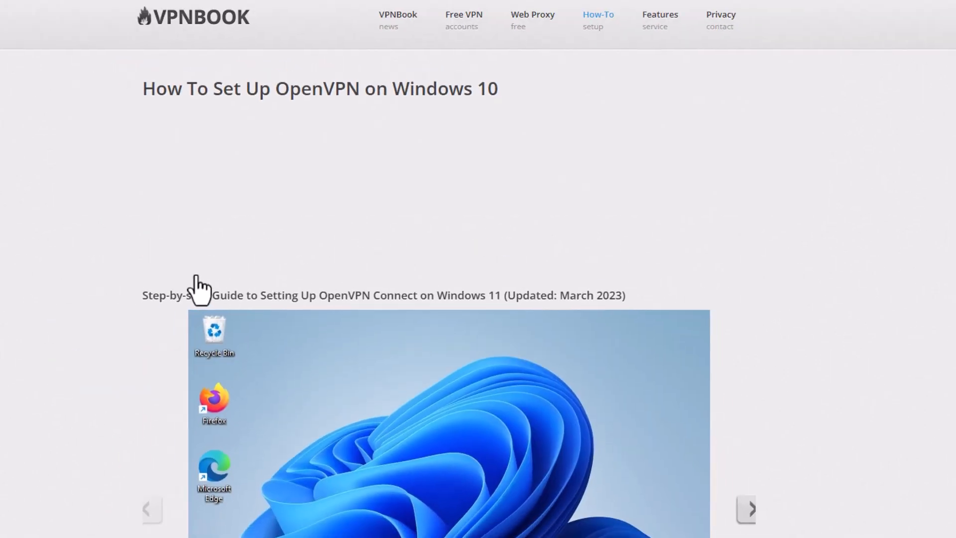
scroll(418, 302, "down", 3)
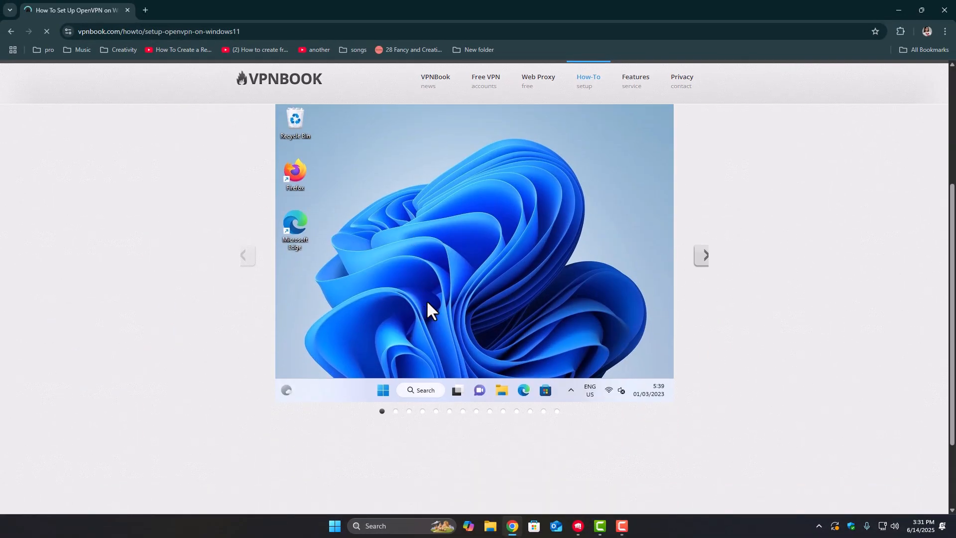
left_click(700, 259)
left_click(700, 259)
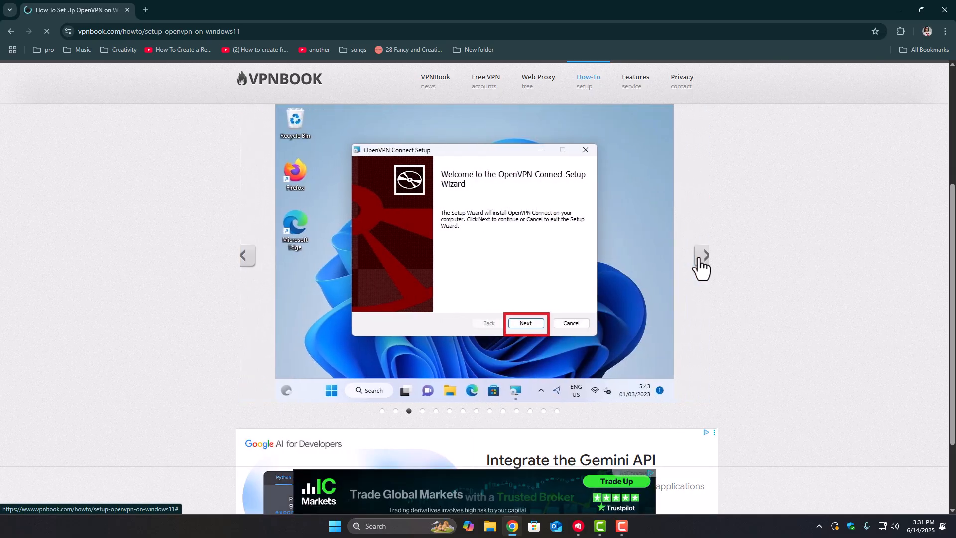
Leave the setup guide and search Google for "openvpn download".
key("alt+Left")
left_click(348, 306)
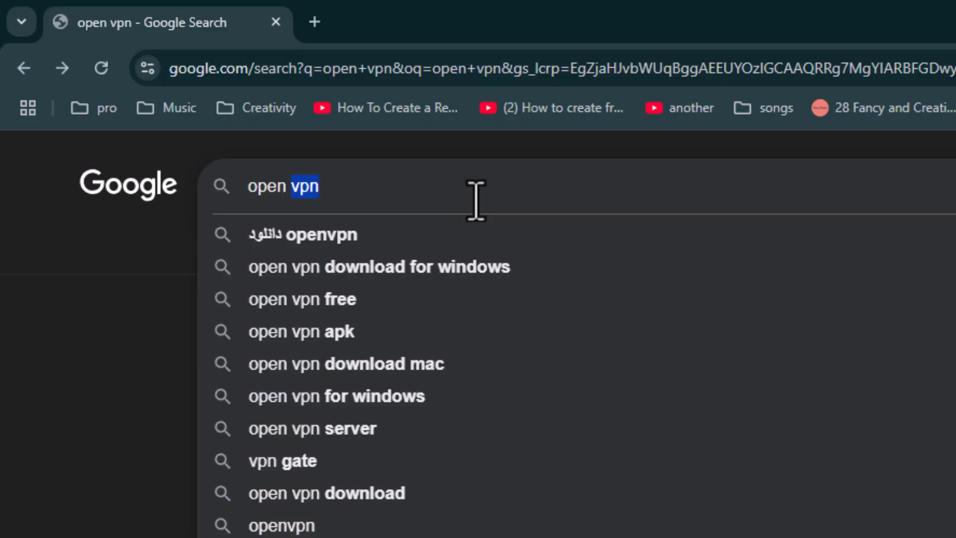
key("BackSpace")
key("BackSpace")
key("BackSpace")
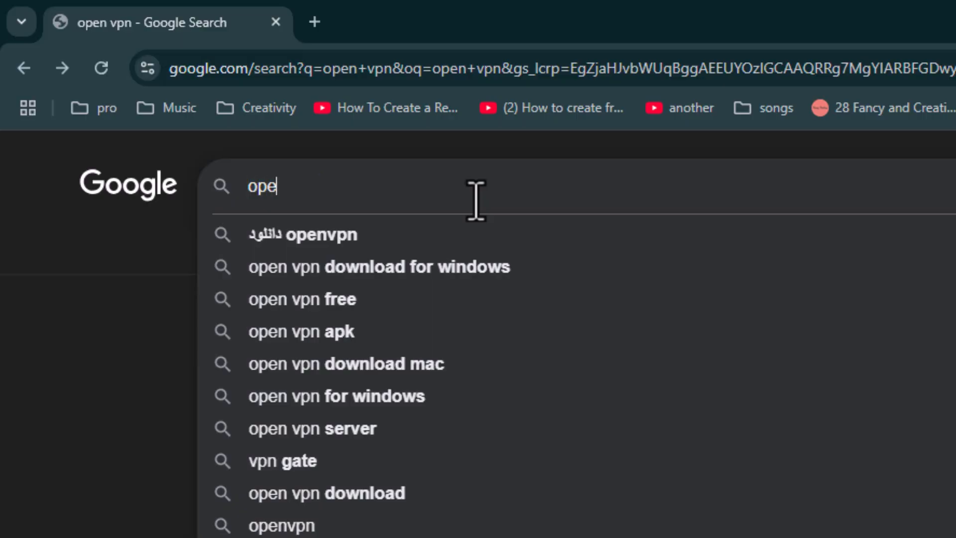
type("n")
key("BackSpace")
type("vpn download")
key("Return")
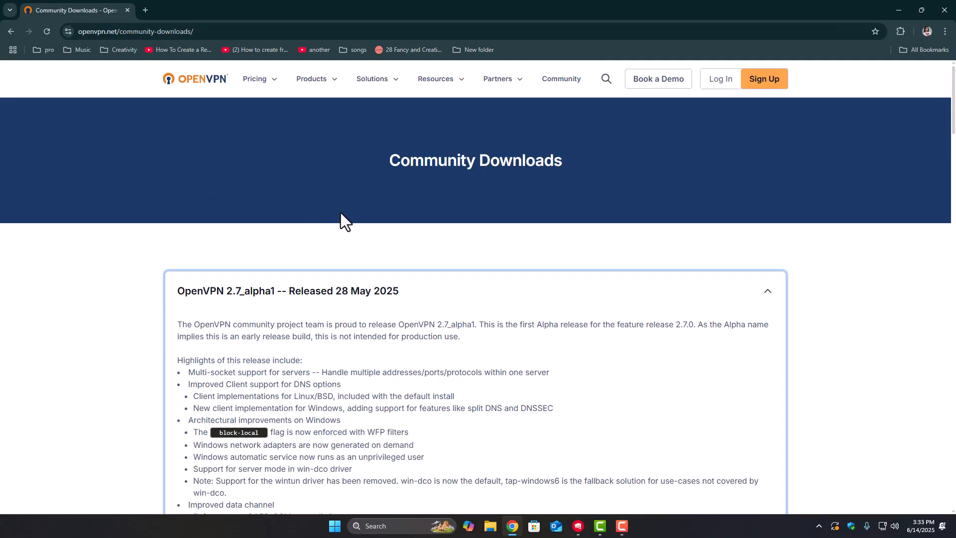
Compare the Windows installers on OpenVPN's Community Downloads page and download the 64-bit one, OpenVPN-2.7_alpha1-I001-amd64.msi.
scroll(341, 214, "down", 4)
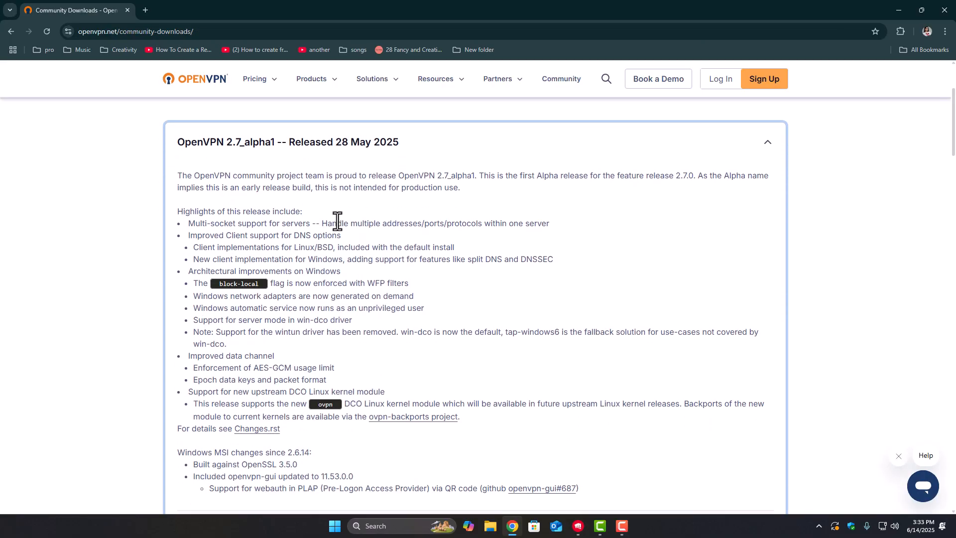
scroll(365, 263, "down", 3)
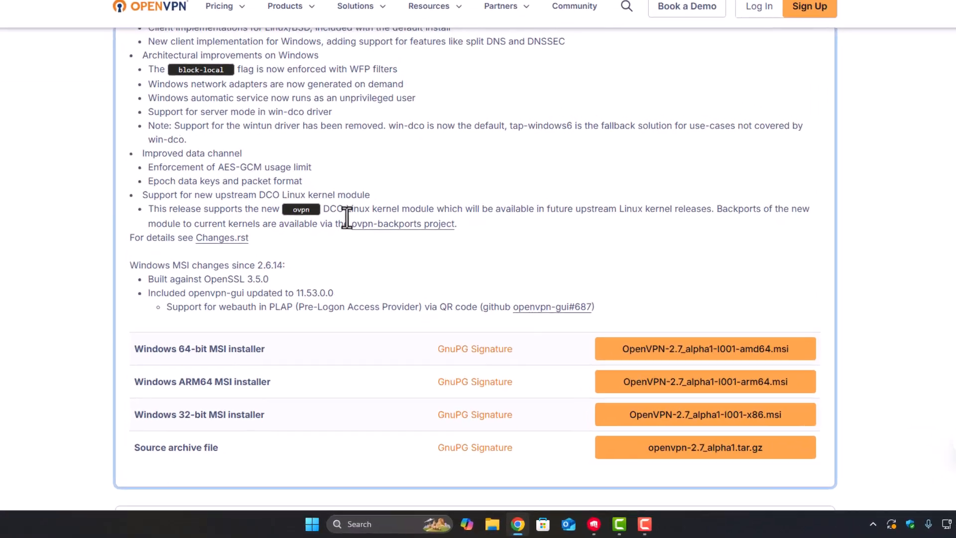
left_click_drag(58, 306, 219, 309)
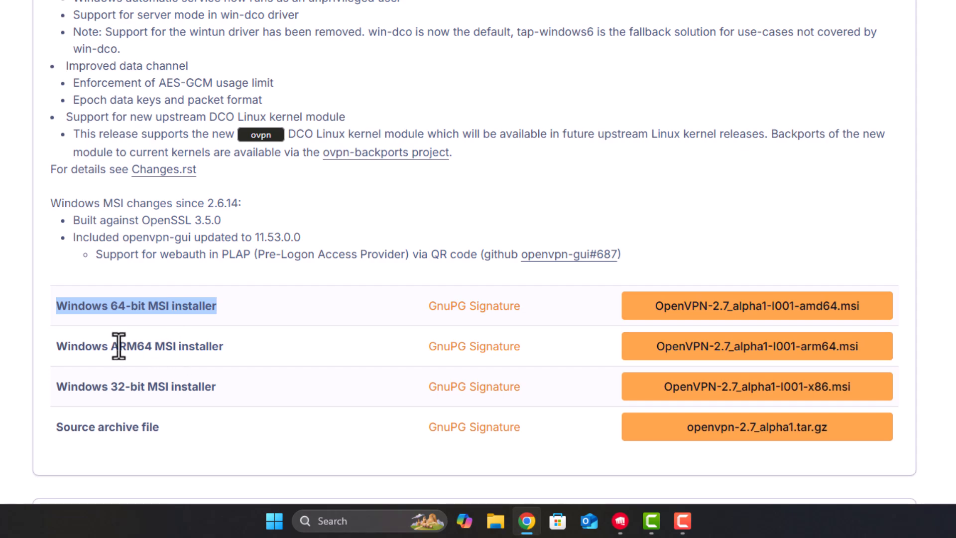
left_click_drag(111, 346, 145, 350)
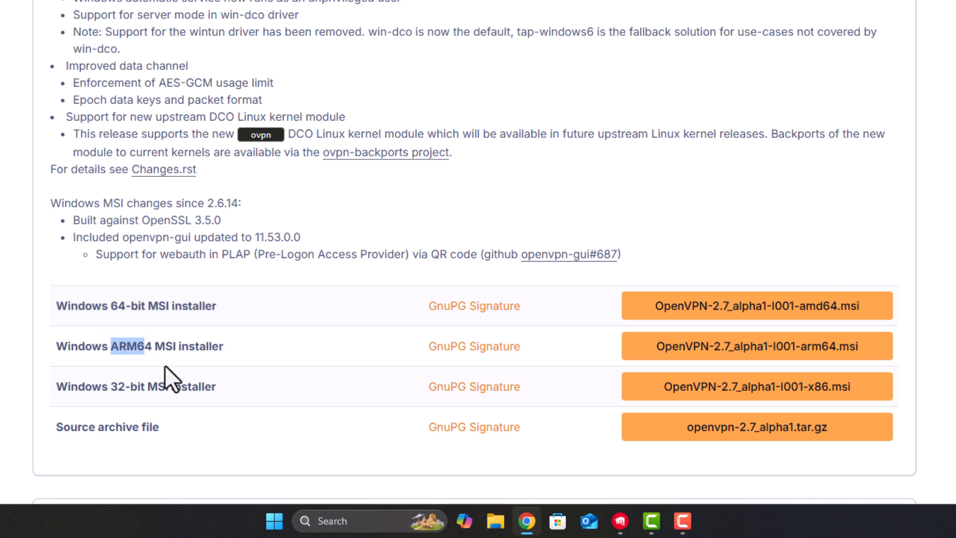
left_click_drag(110, 388, 142, 387)
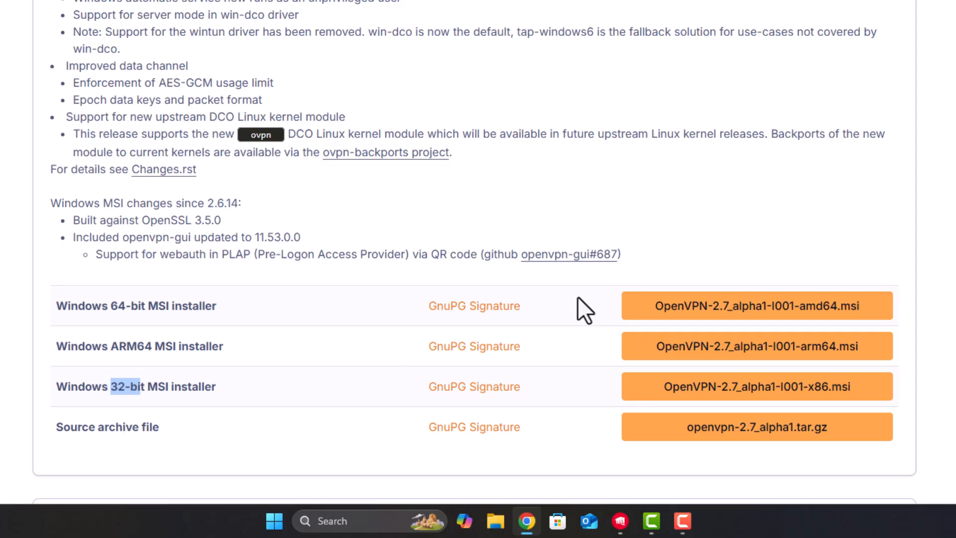
left_click(690, 314)
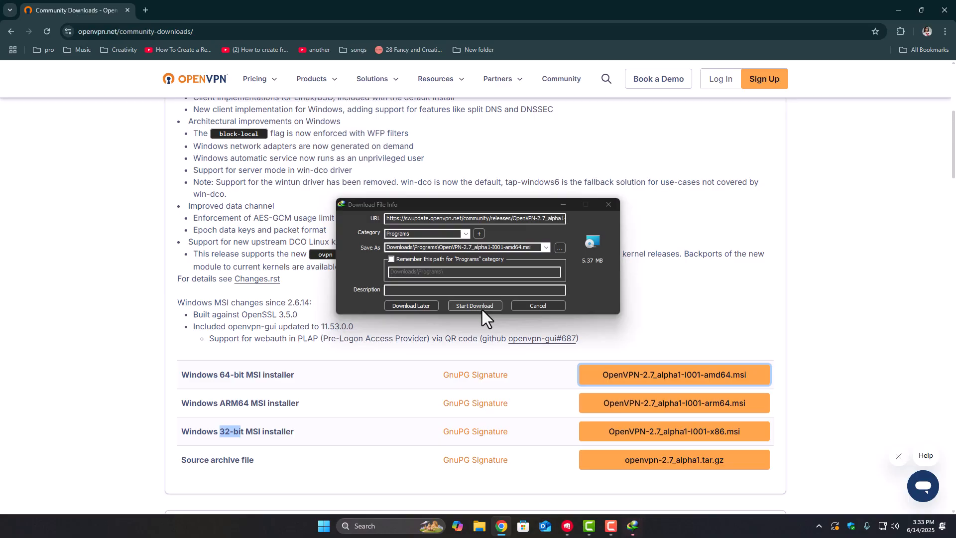
left_click(481, 308)
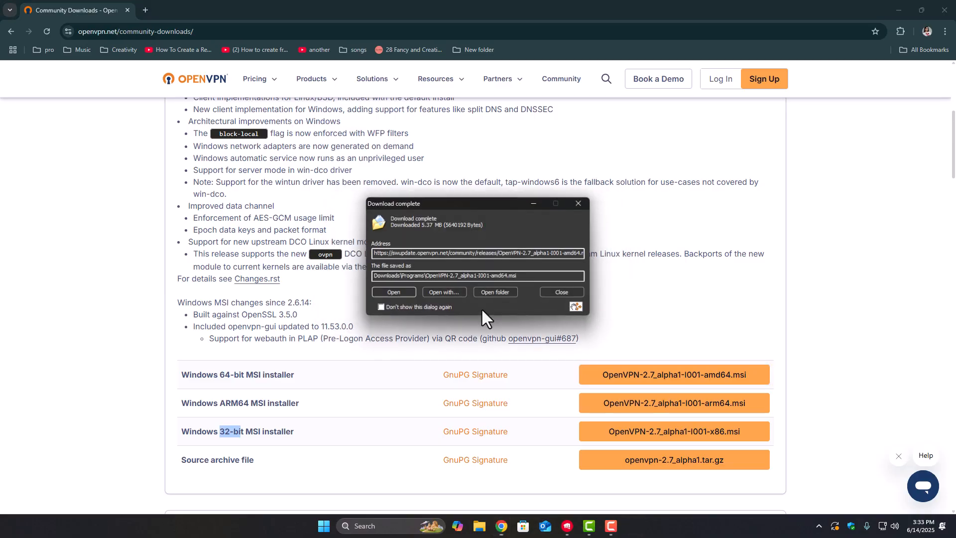
Run the downloaded OpenVPN installer with the standard setup type and close the setup when done.
left_click(392, 293)
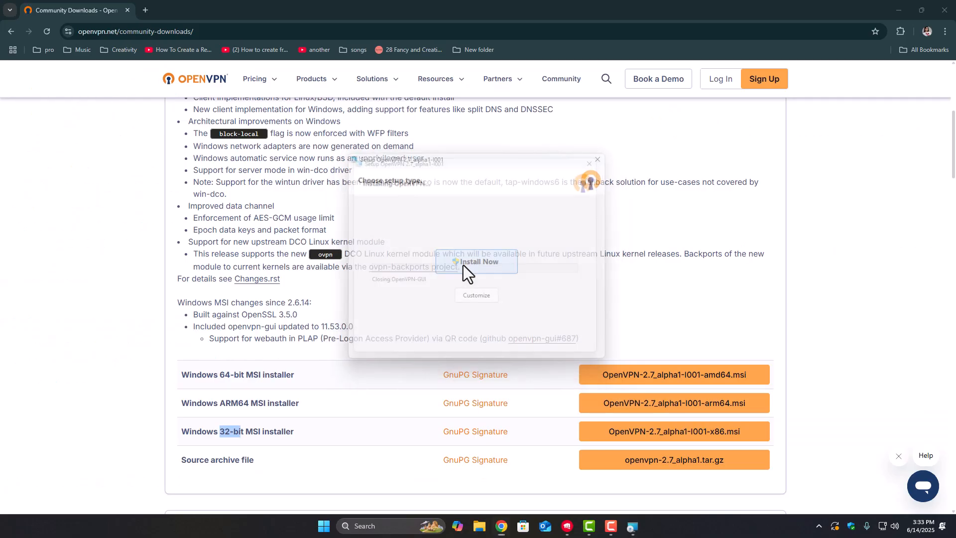
left_click(454, 262)
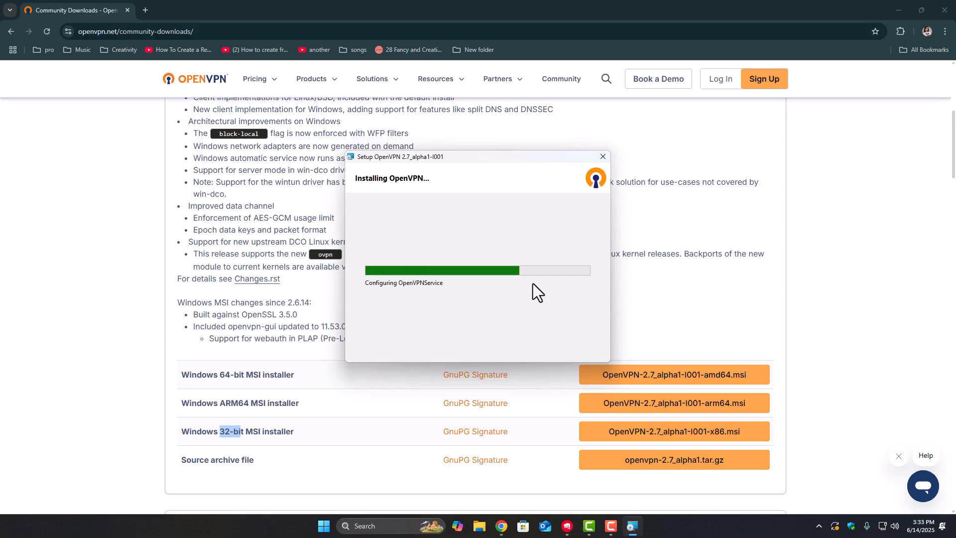
left_click(578, 346)
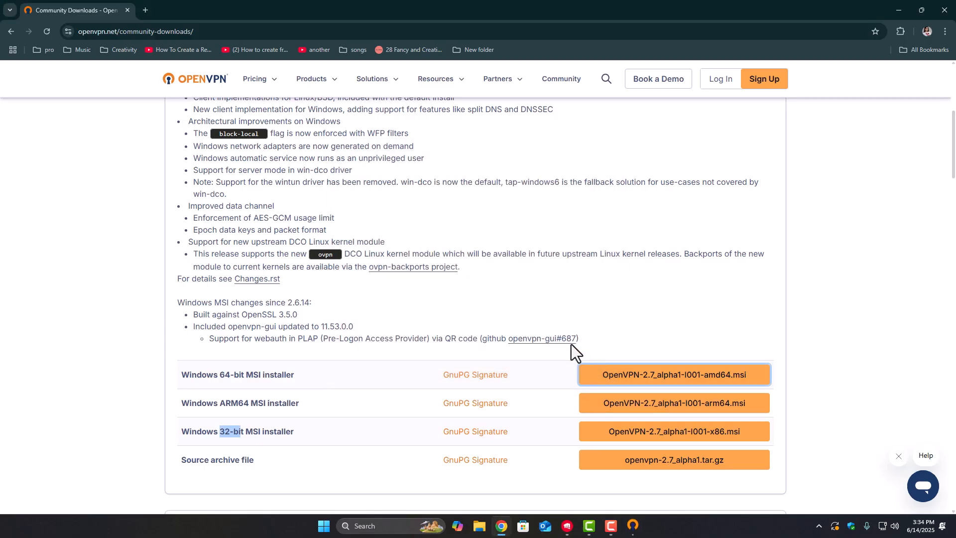
Dismiss the OpenVPN GUI notice about connection profiles and show the options of OpenVPN GUI in the system tray.
left_click(634, 524)
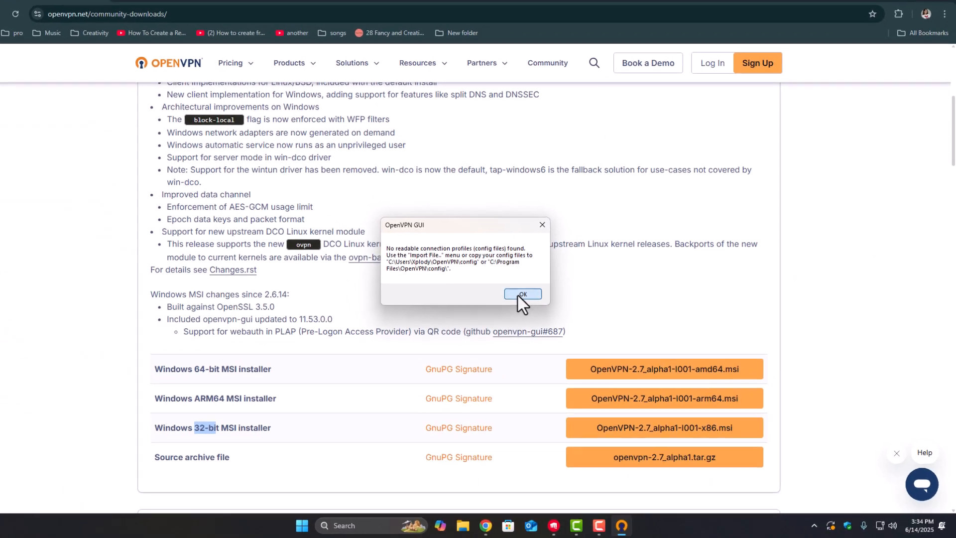
left_click(529, 306)
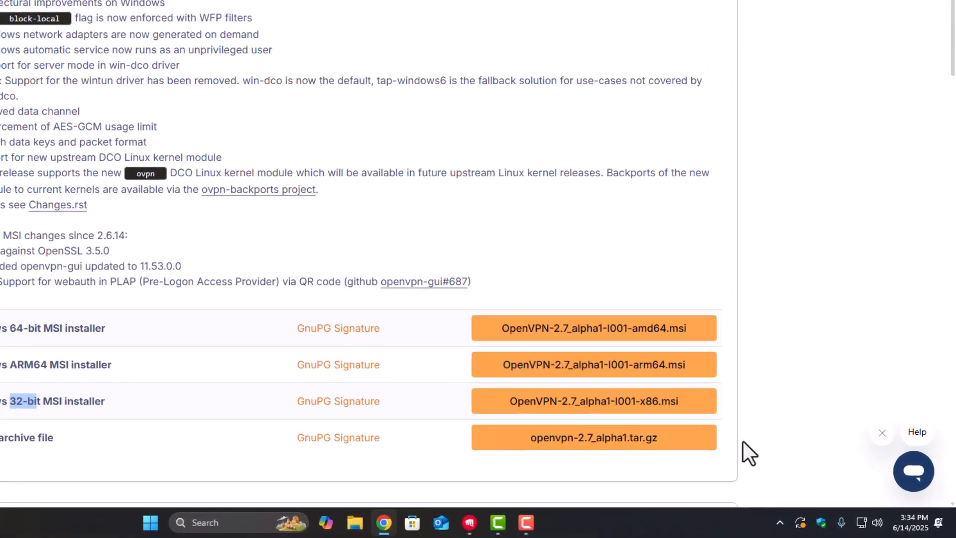
left_click(718, 518)
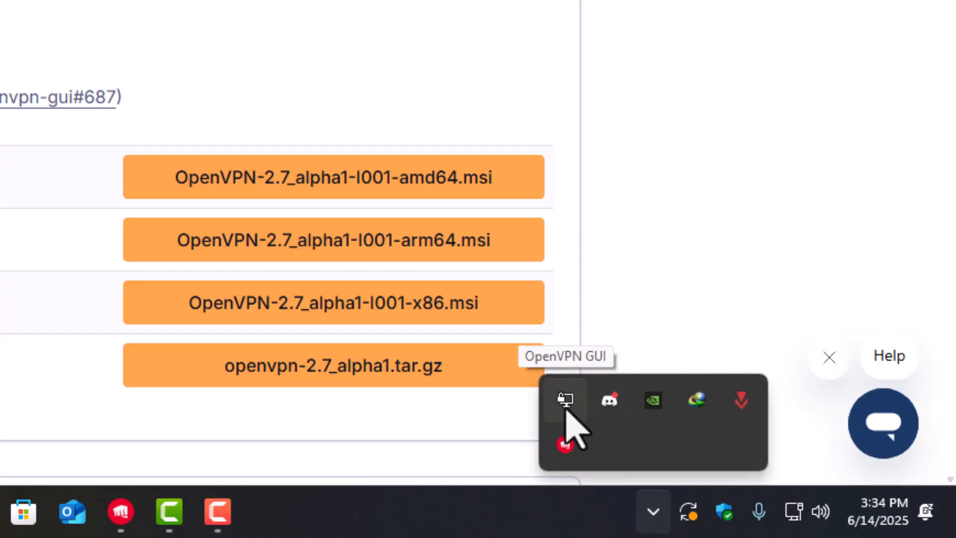
right_click(567, 412)
mouse_move(525, 431)
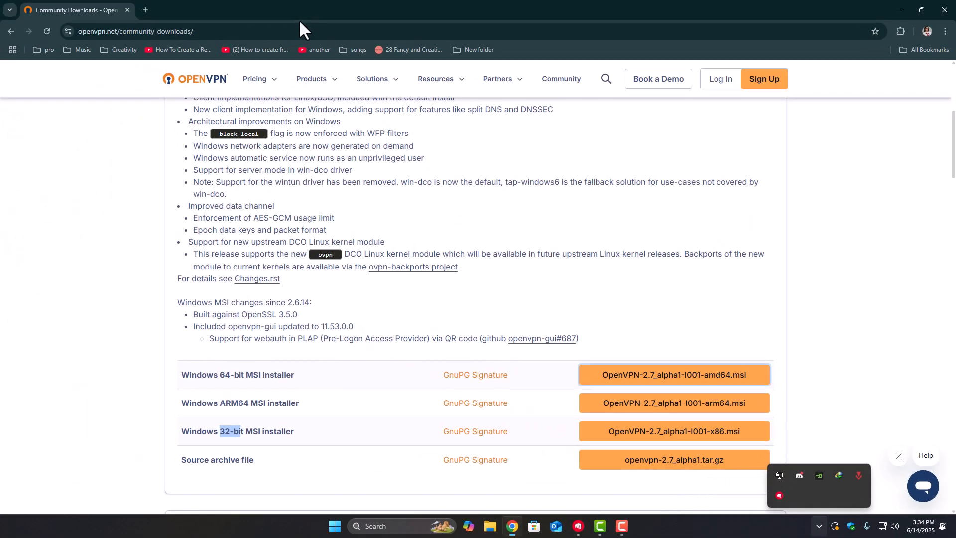
Return to VPNBook in the browser at vpnbook.com/howto/setup-openvpn-on-windows11.
left_click(299, 31)
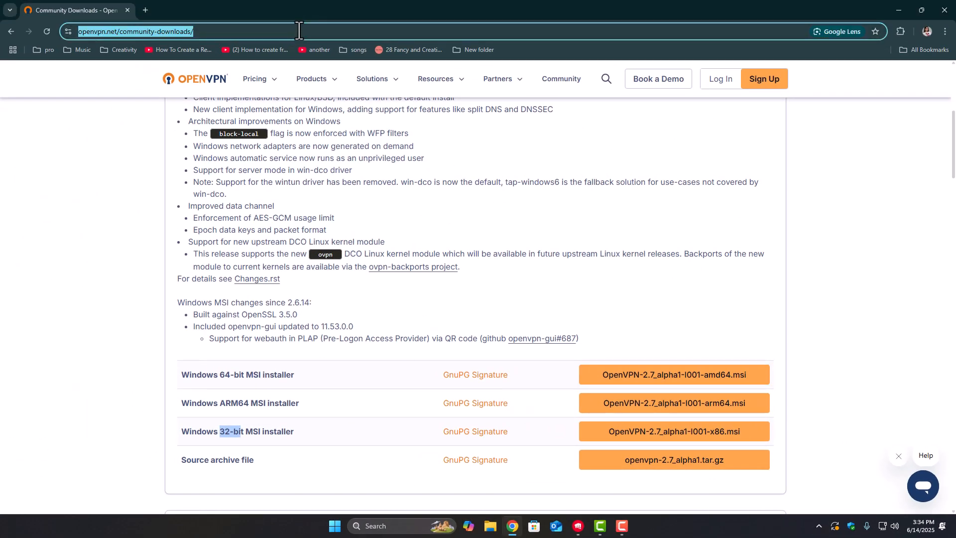
type("vpn")
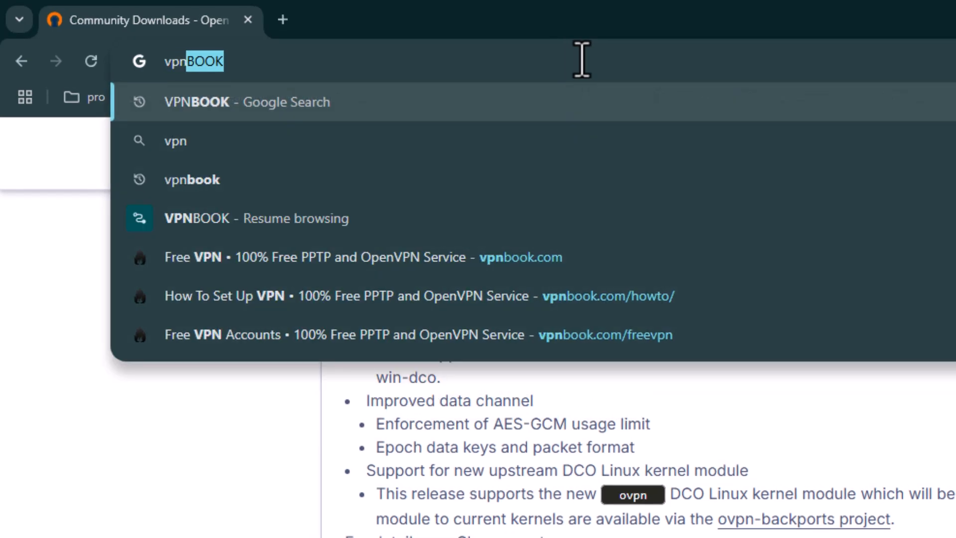
type("book.com/howto/setup-openvpn-on-windows11")
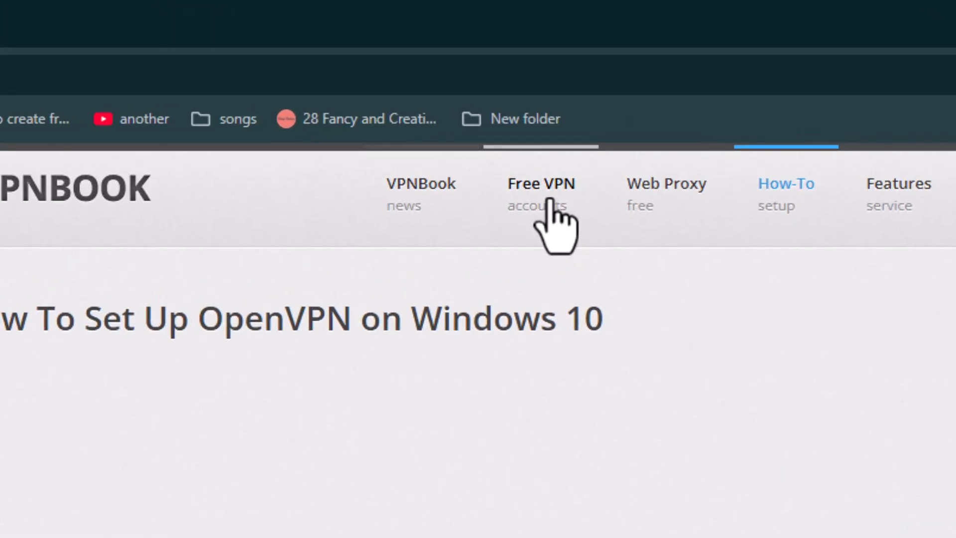
Download the UK205 OpenVPN Bundle from VPNBook's Free VPN accounts page and open the folder containing the downloaded file.
left_click(949, 159)
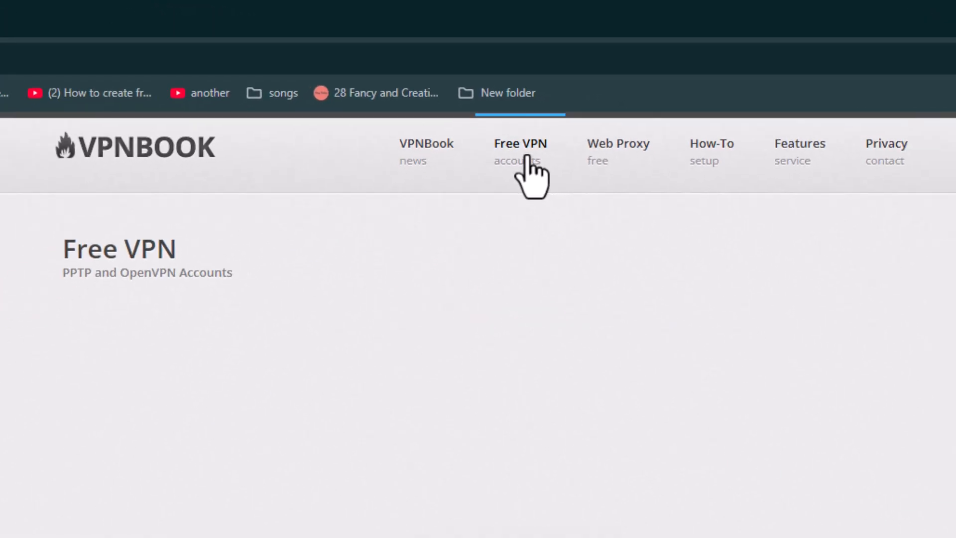
scroll(513, 370, "down", 4)
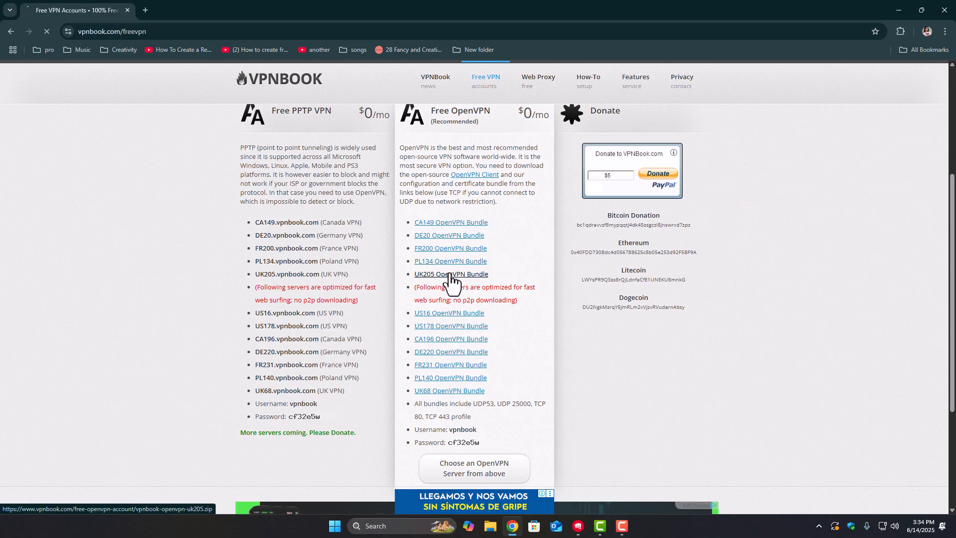
left_click(451, 274)
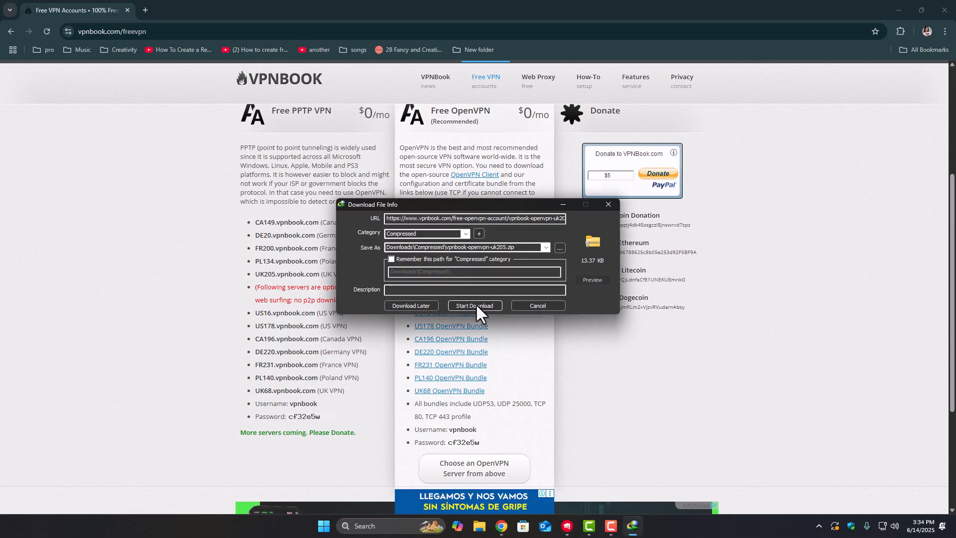
left_click(476, 305)
left_click(483, 292)
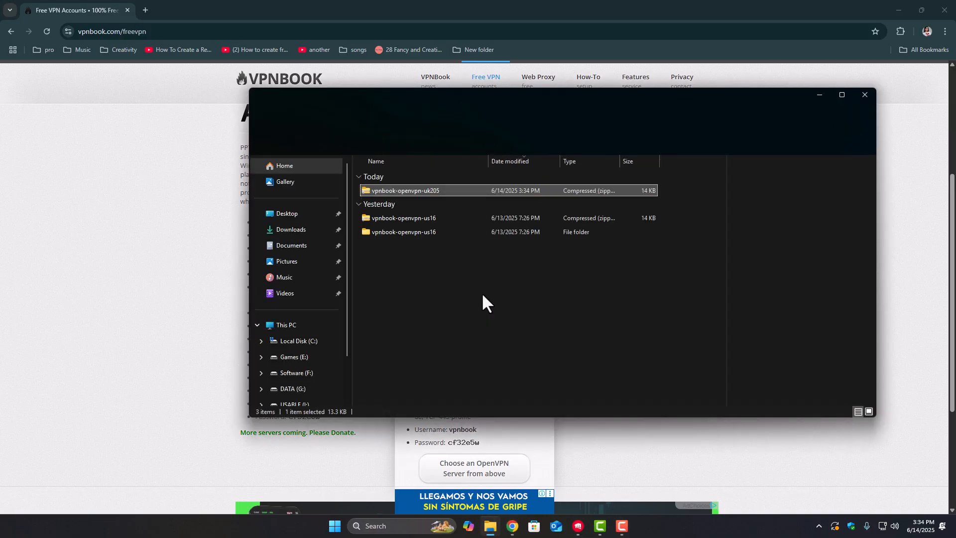
Open the extracted vpnbook-openvpn-us16 folder and its inner folder of the same name to show the OpenVPN configuration files.
left_click(413, 231)
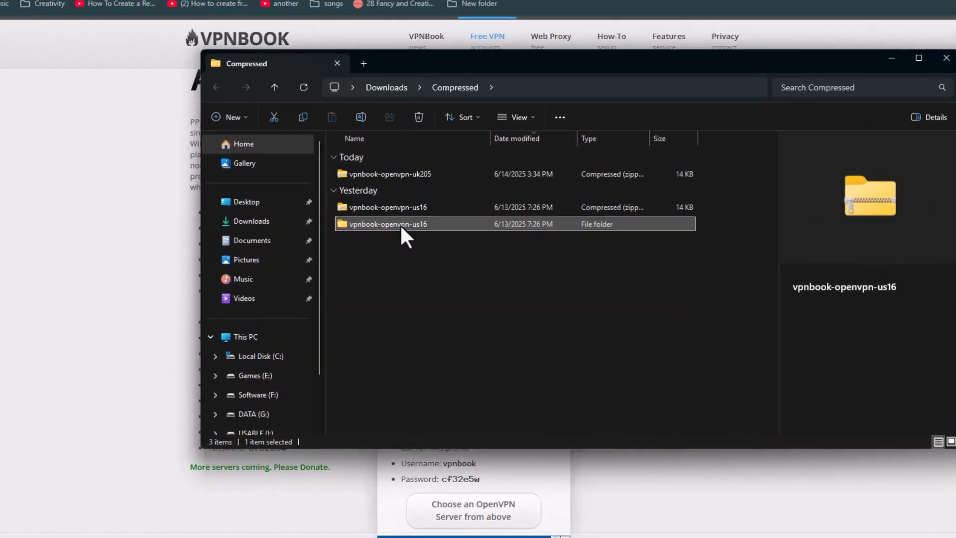
left_click(393, 209)
left_click(368, 226)
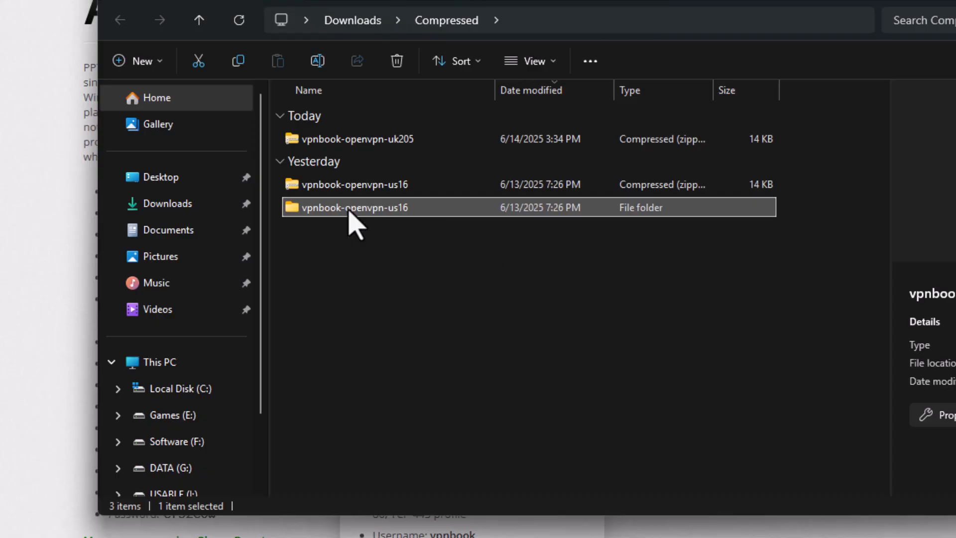
double_click(349, 209)
double_click(339, 140)
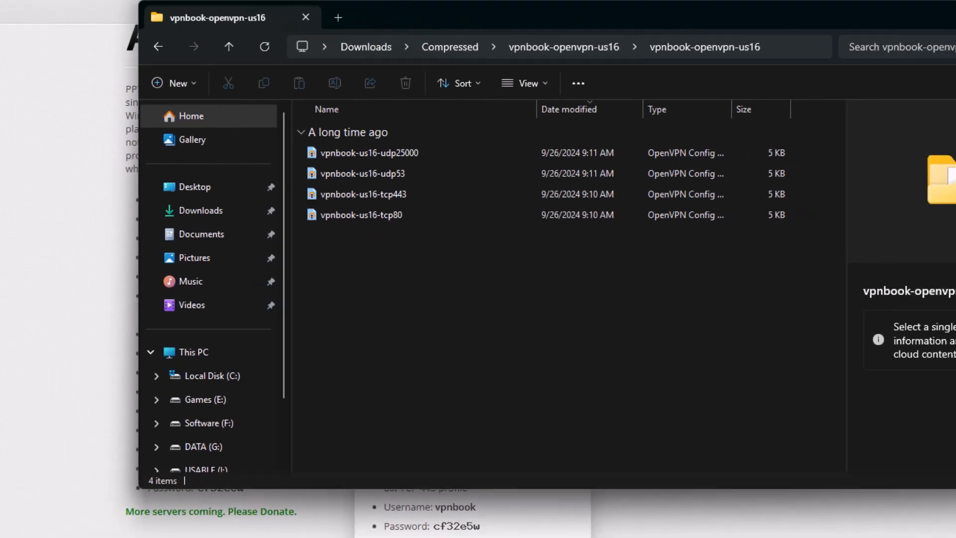
Import the vpnbook-us16-udp25000 configuration file from the vpnbook-openvpn-us16 folder into OpenVPN GUI.
left_click(826, 532)
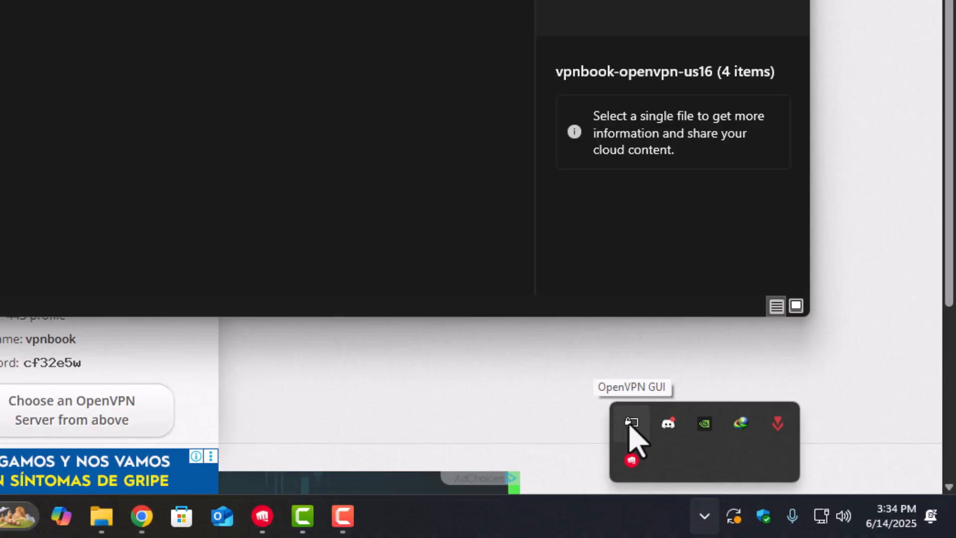
right_click(630, 426)
mouse_move(613, 441)
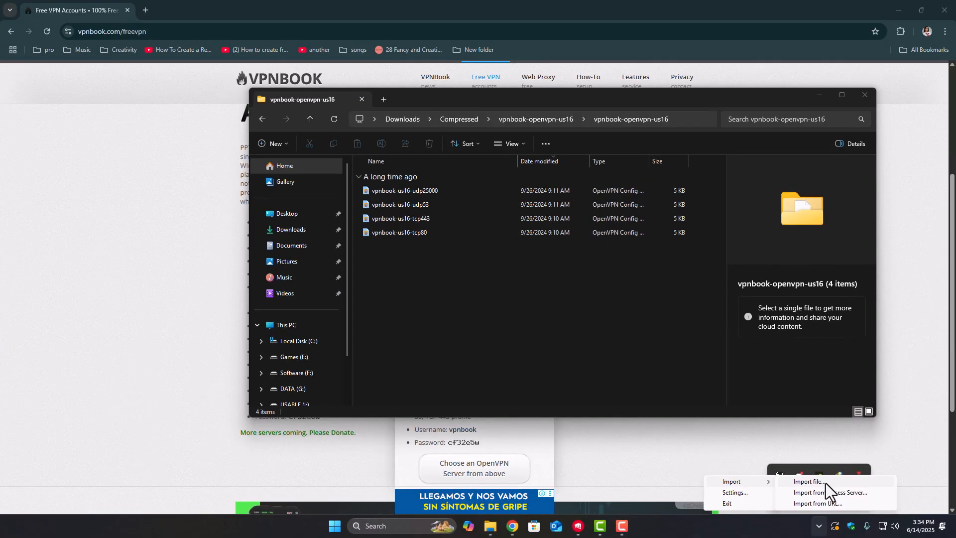
left_click(826, 483)
left_click(351, 288)
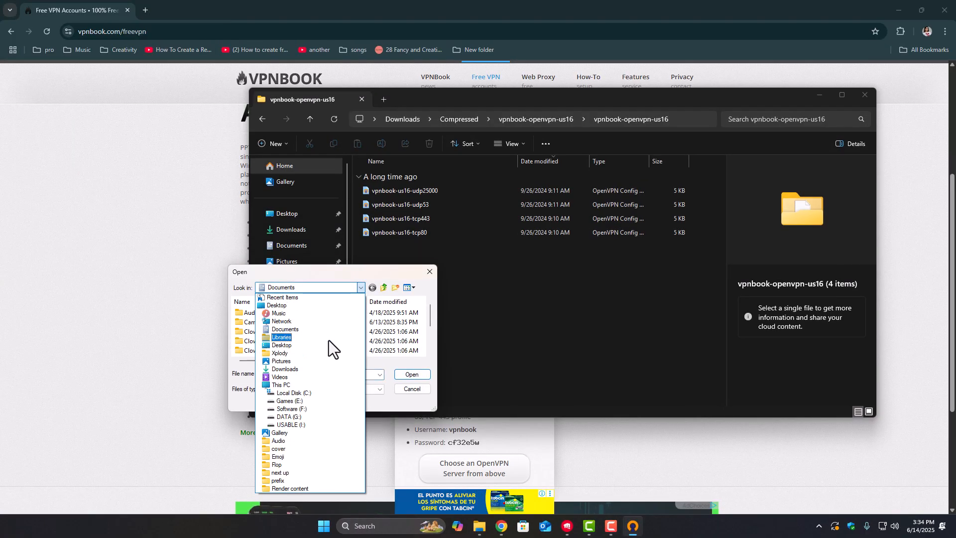
left_click(304, 368)
double_click(286, 327)
double_click(288, 325)
left_click(288, 324)
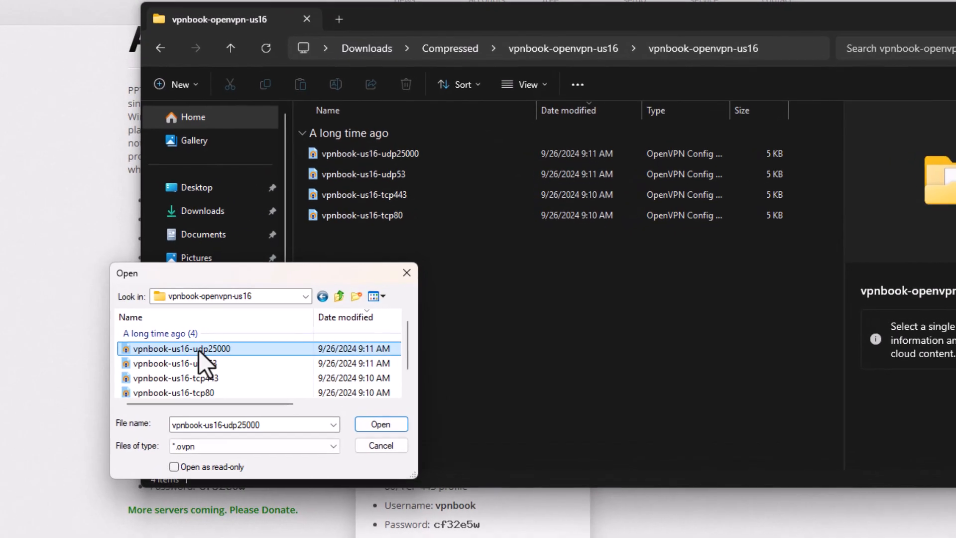
scroll(284, 384, "down", 2)
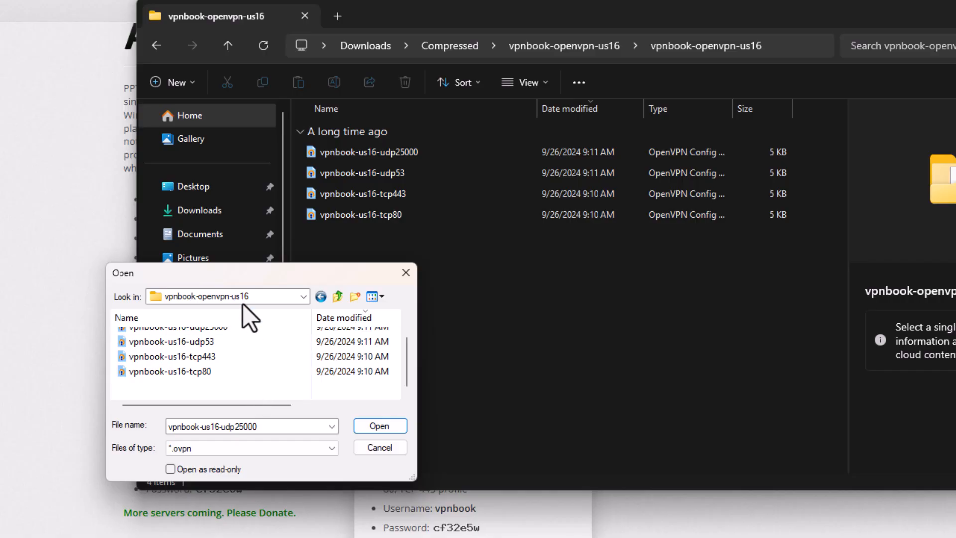
scroll(241, 378, "up", 2)
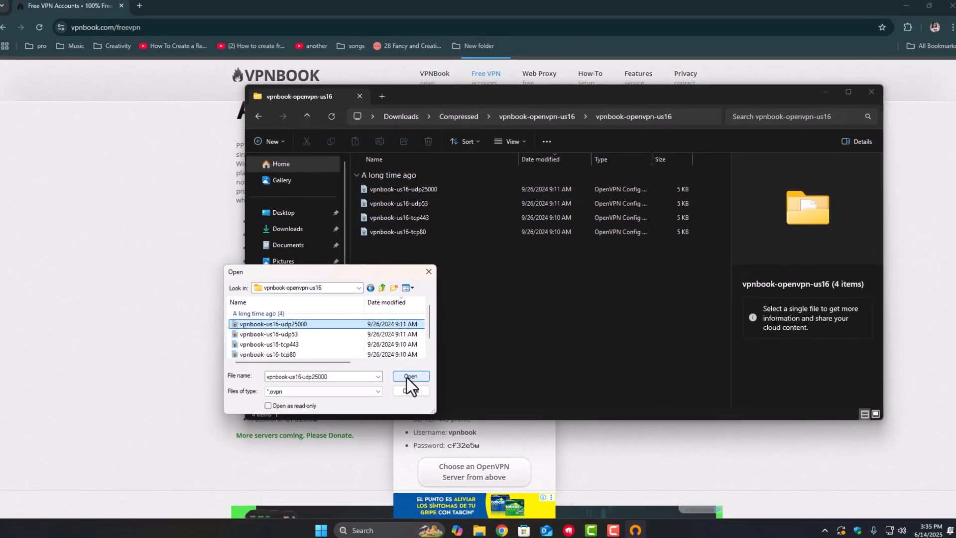
left_click(410, 376)
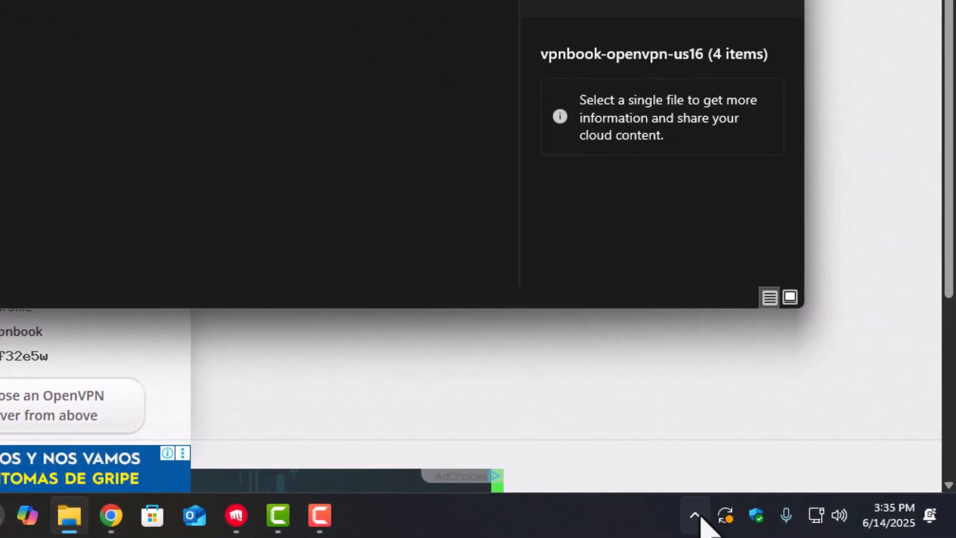
Start the connection for the imported profile in OpenVPN GUI and move its login dialog clear of the credentials on the VPNBook page.
left_click(819, 526)
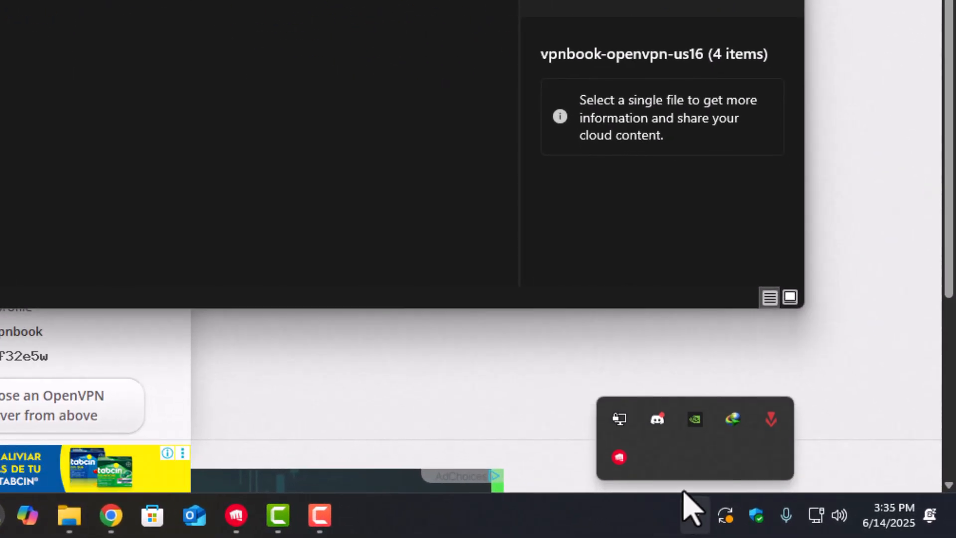
right_click(623, 423)
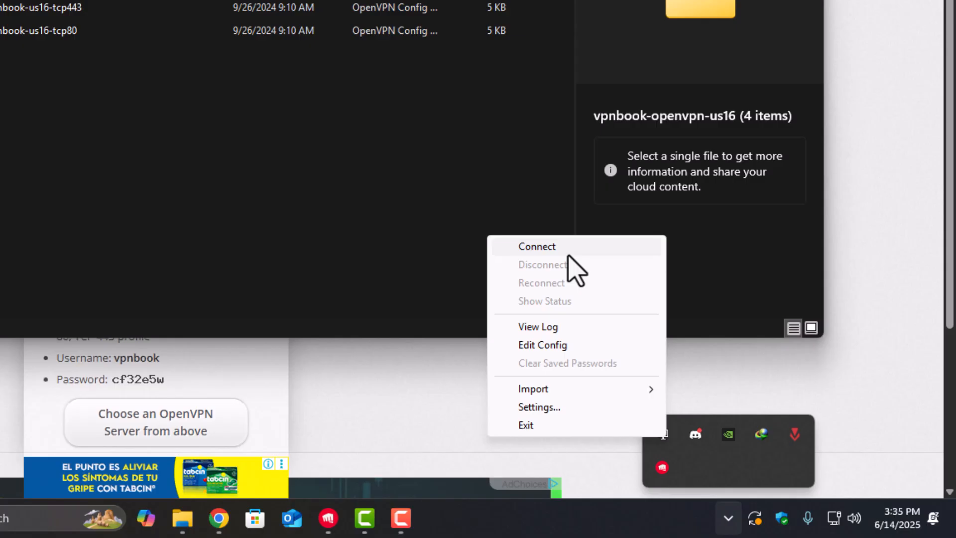
left_click(568, 256)
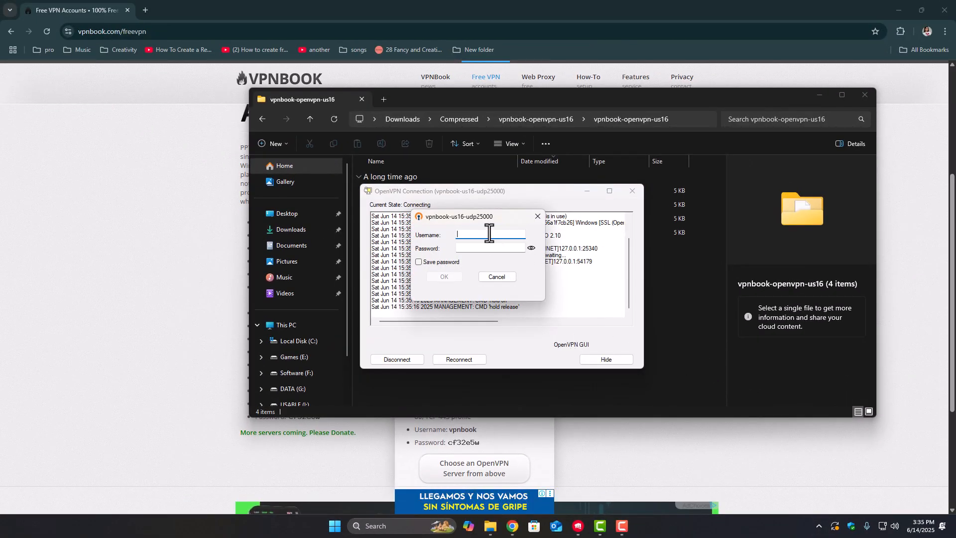
left_click(402, 16)
left_click_drag(477, 216, 696, 234)
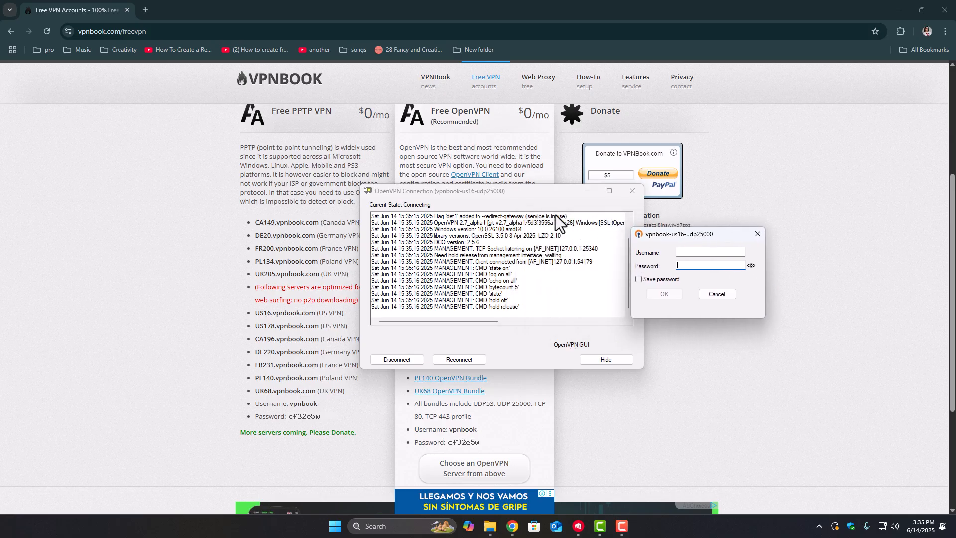
Copy the username vpnbook from the Free OpenVPN column into the login dialog's Username field.
double_click(463, 429)
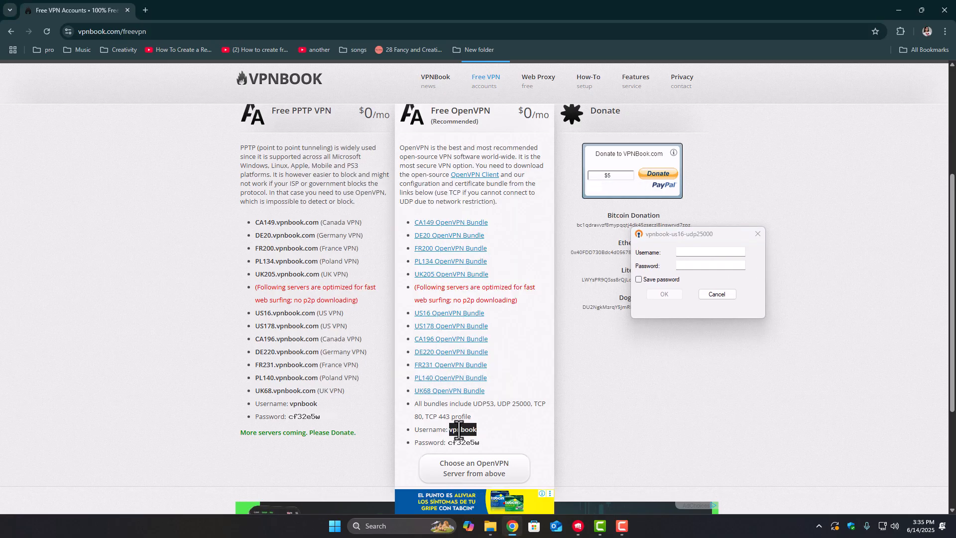
right_click(459, 429)
left_click(525, 302)
left_click(703, 254)
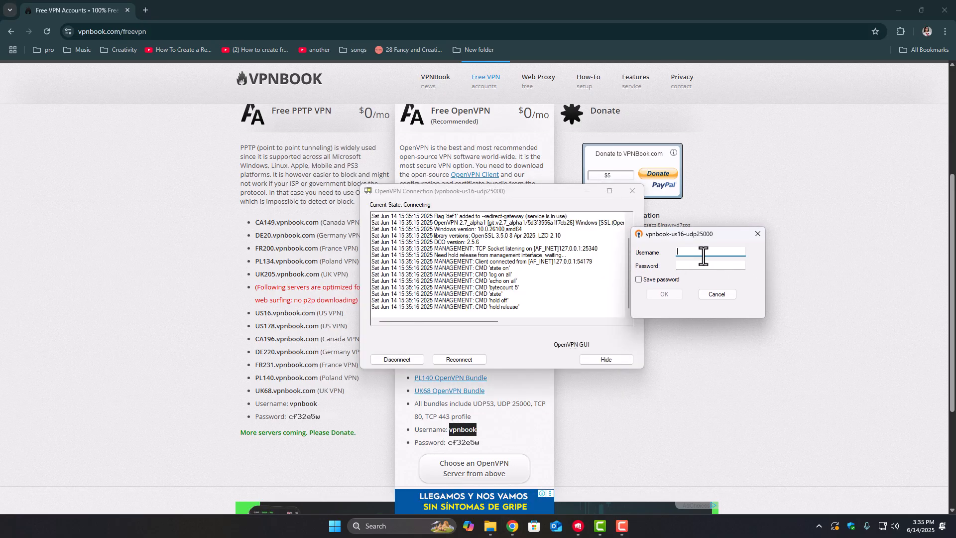
Capture a screenshot of the Free OpenVPN username and password area on the VPNBook page and open it in Snipping Tool.
left_click(495, 427)
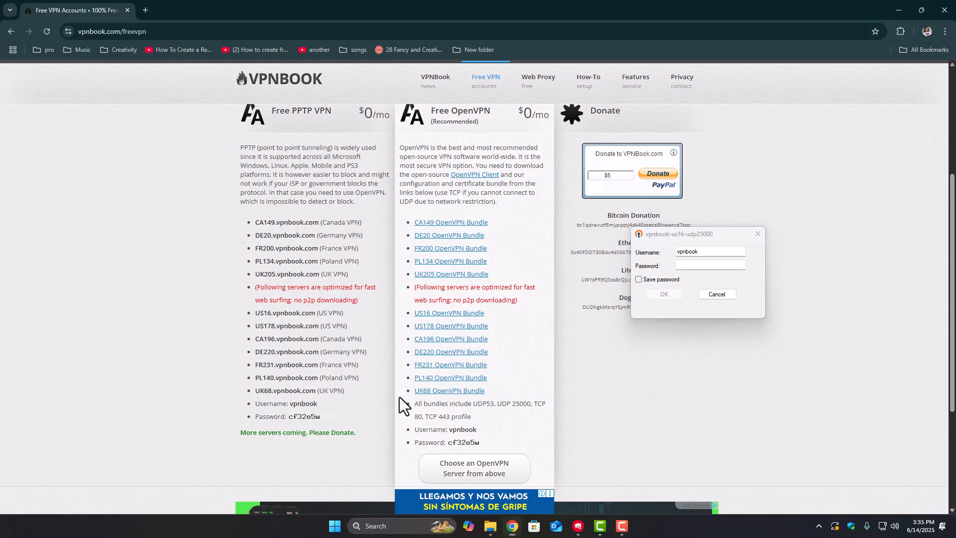
key("super+shift+s")
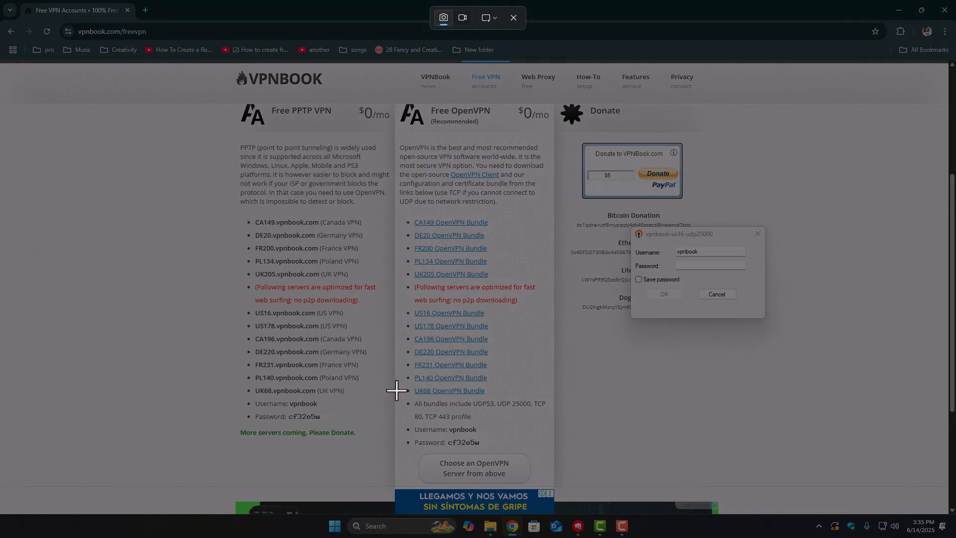
left_click_drag(394, 371, 551, 482)
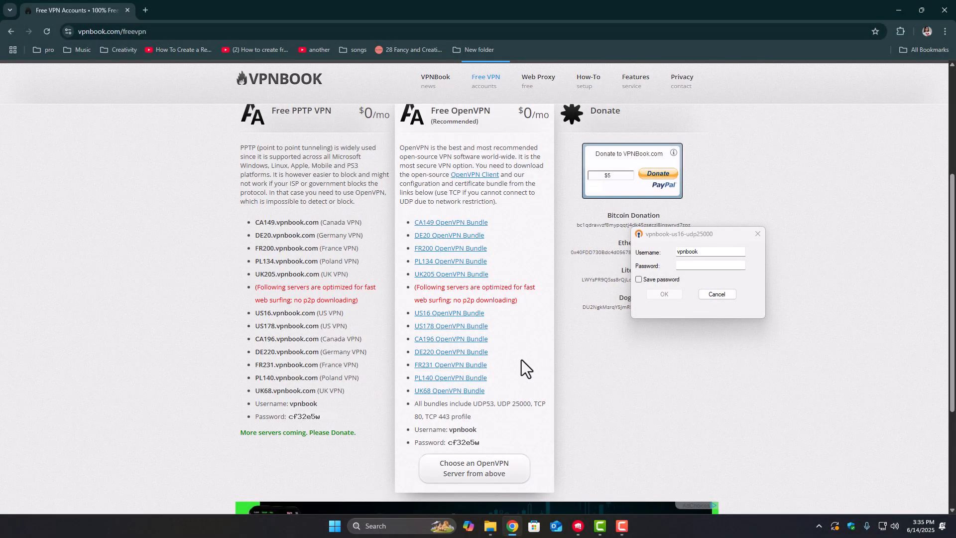
left_click(927, 527)
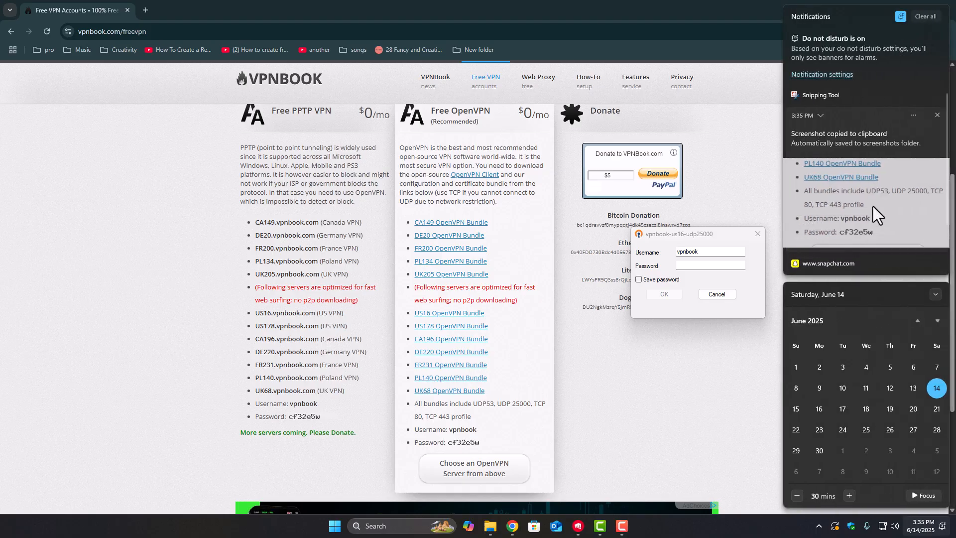
left_click(874, 206)
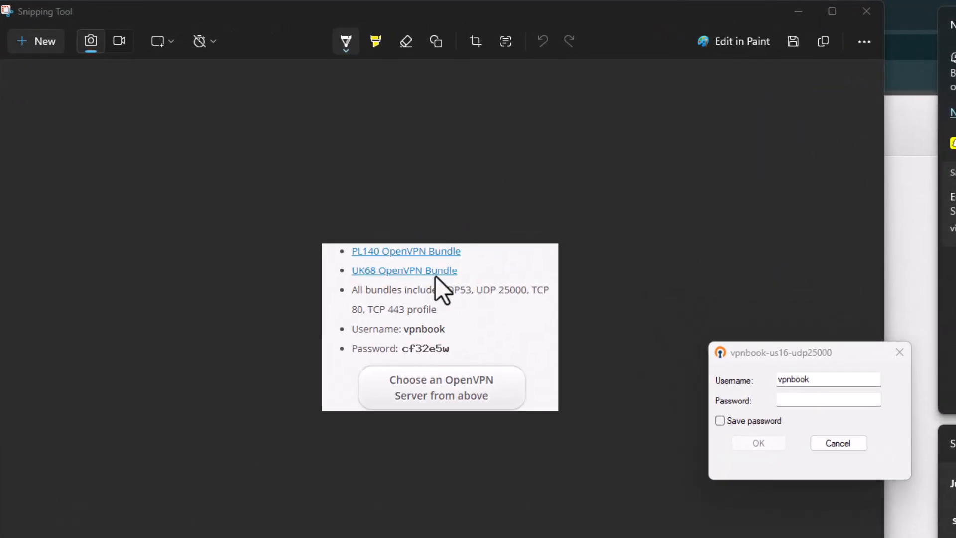
Recognise the text in the screenshot and copy the account password from it.
left_click(505, 42)
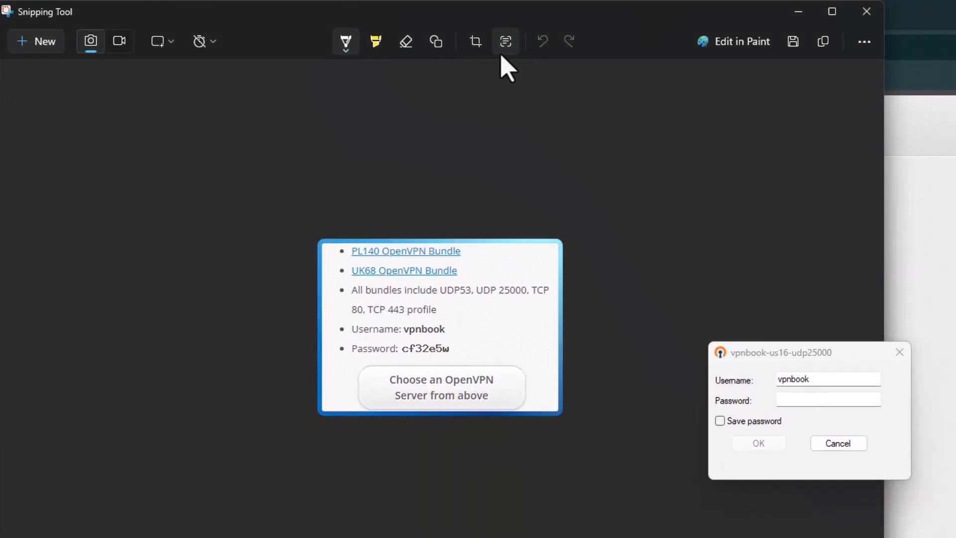
double_click(425, 349)
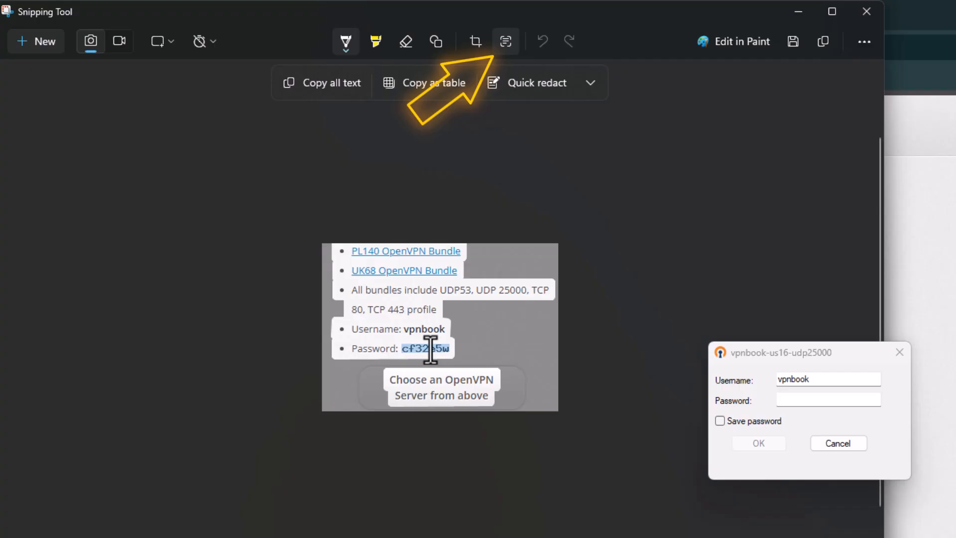
right_click(431, 349)
left_click(461, 362)
Paste the account password into the login dialog's Password field, enable Save password and log in to the VPN.
left_click(790, 400)
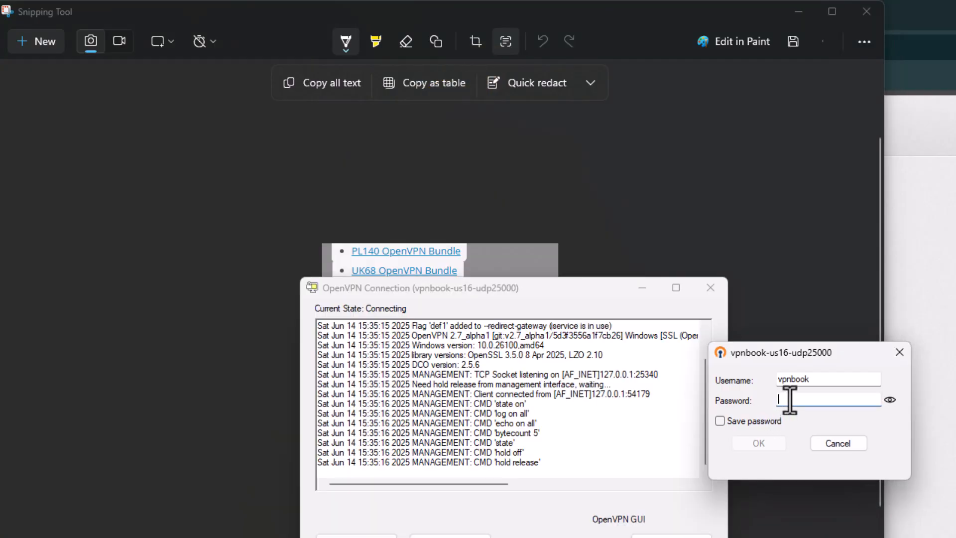
key("ctrl+v")
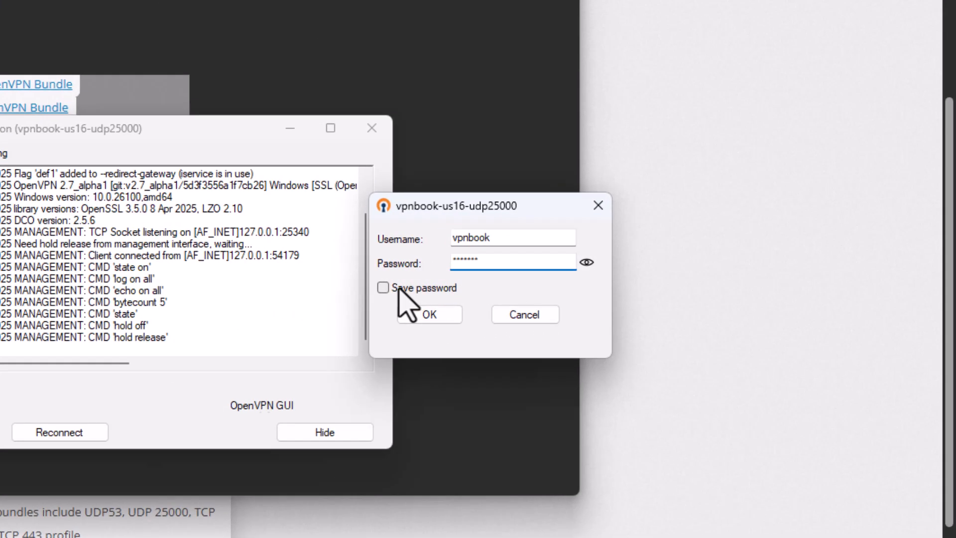
left_click(640, 279)
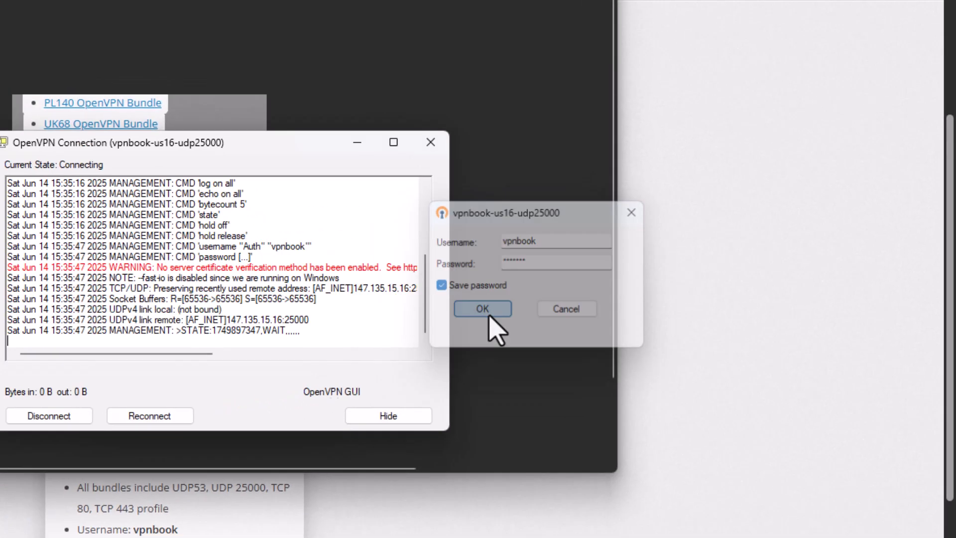
left_click(399, 315)
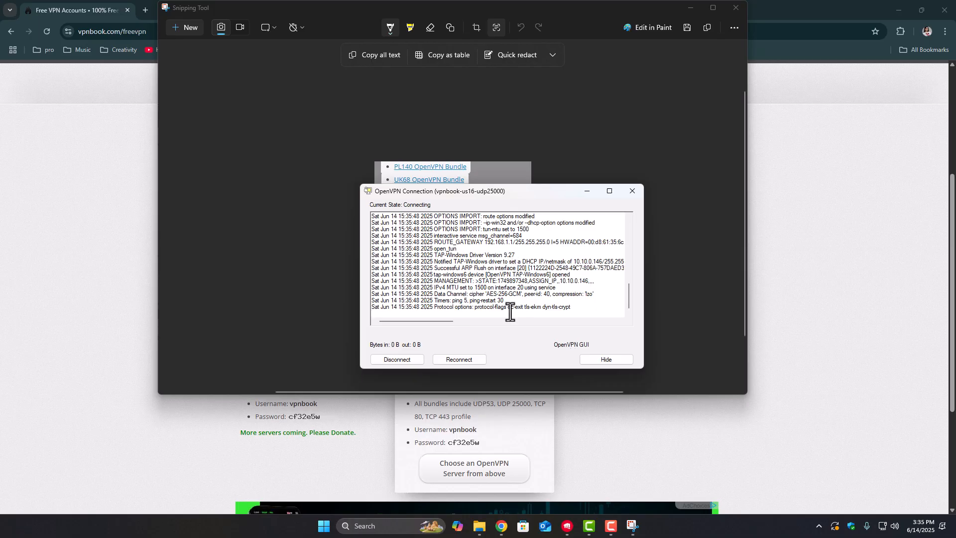
Check the VPN connection with OpenVPN GUI's tray status and by searching for "my ip location" and opening the What Is My IP Address site.
left_click(819, 527)
mouse_move(776, 476)
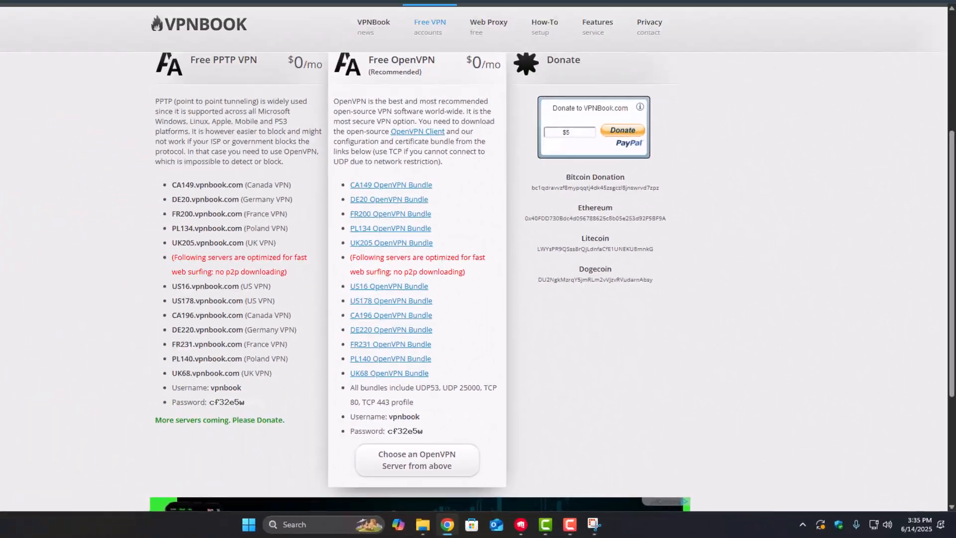
left_click(496, 33)
type("my ip location")
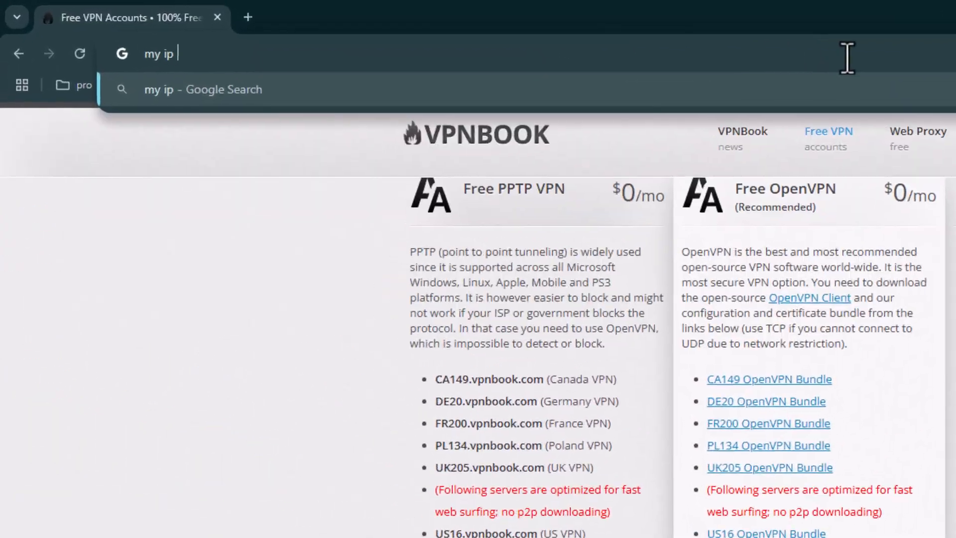
key("Return")
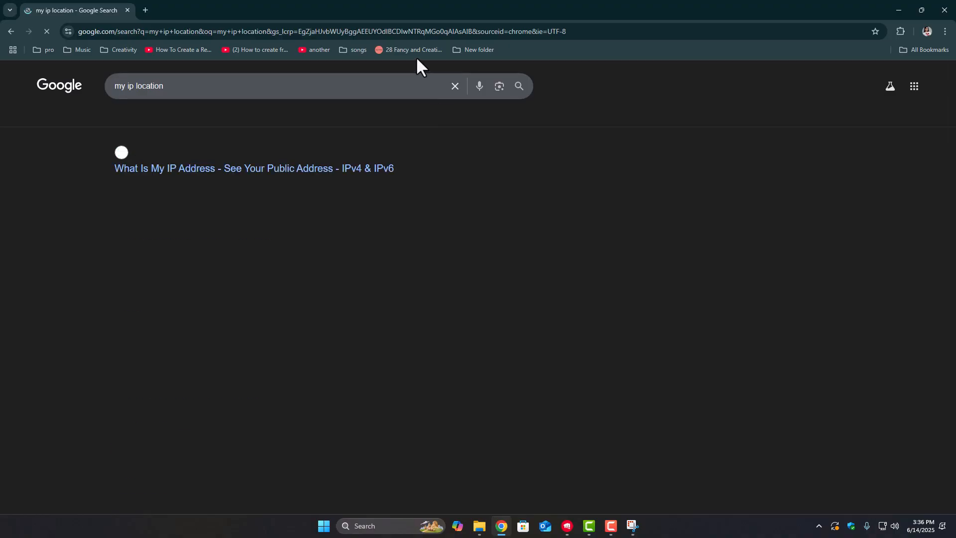
left_click(268, 175)
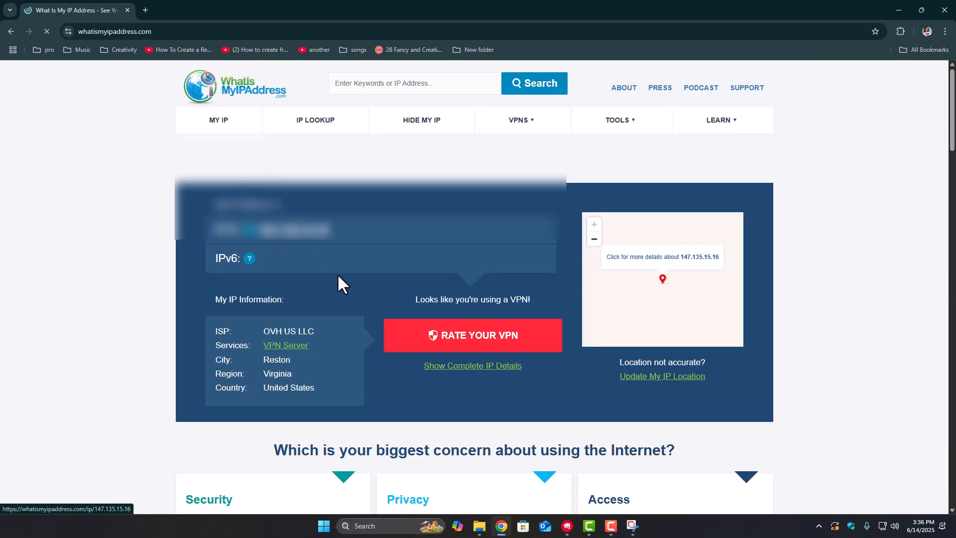
Examine the ISP, city, region and country under My IP Information, highlighting the country value.
scroll(337, 273, "down", 1)
scroll(338, 276, "down", 1)
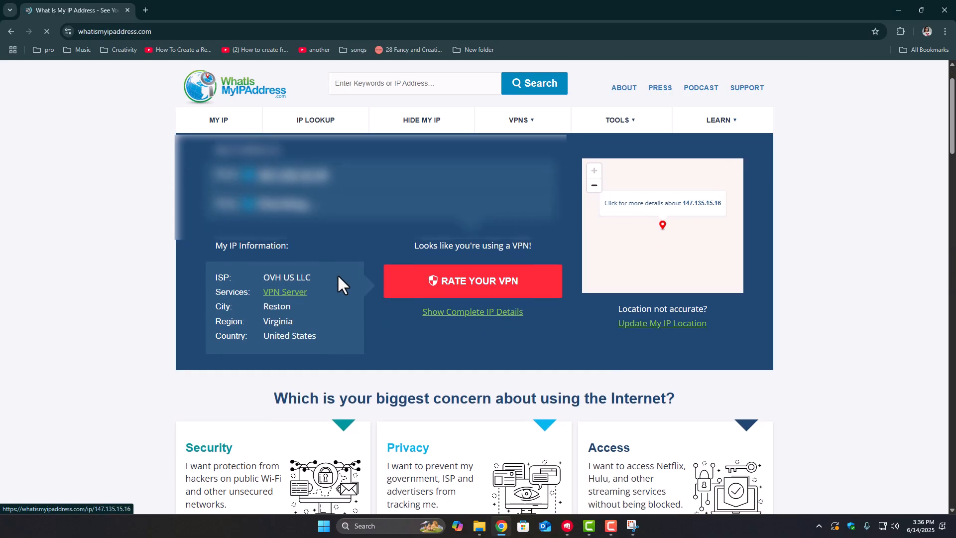
double_click(270, 275)
left_click_drag(264, 289, 309, 289)
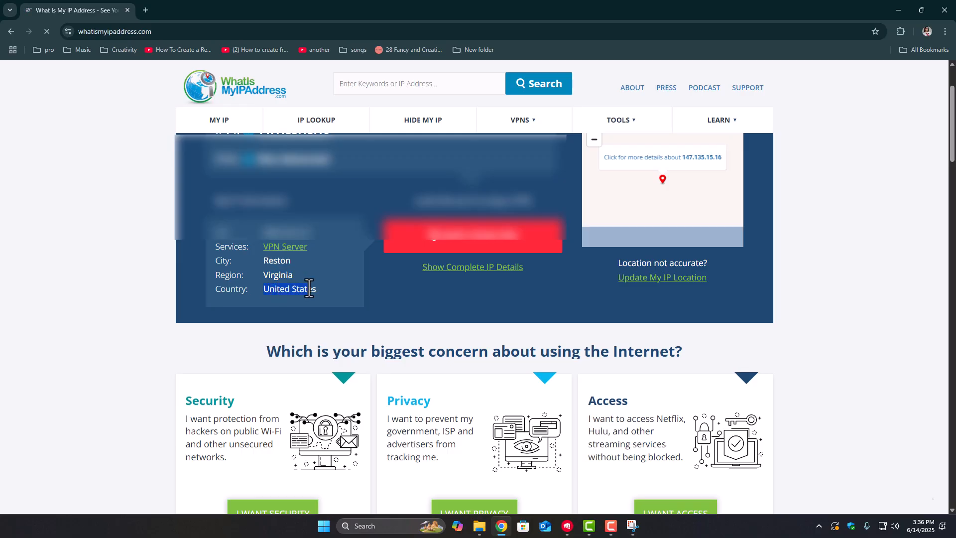
scroll(295, 213, "up", 1)
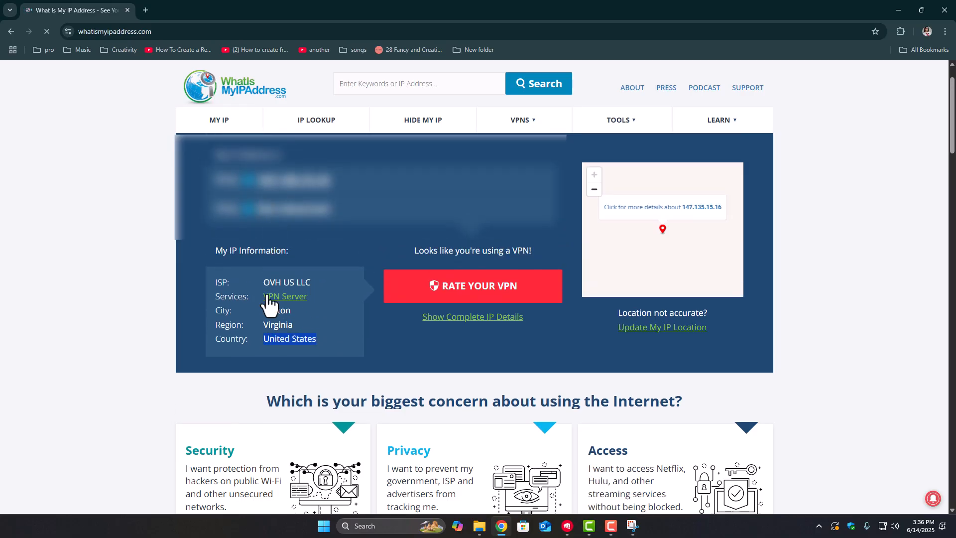
Disconnect the active vpnbook-us16-udp25000 VPN connection through OpenVPN GUI in the system tray.
left_click(819, 526)
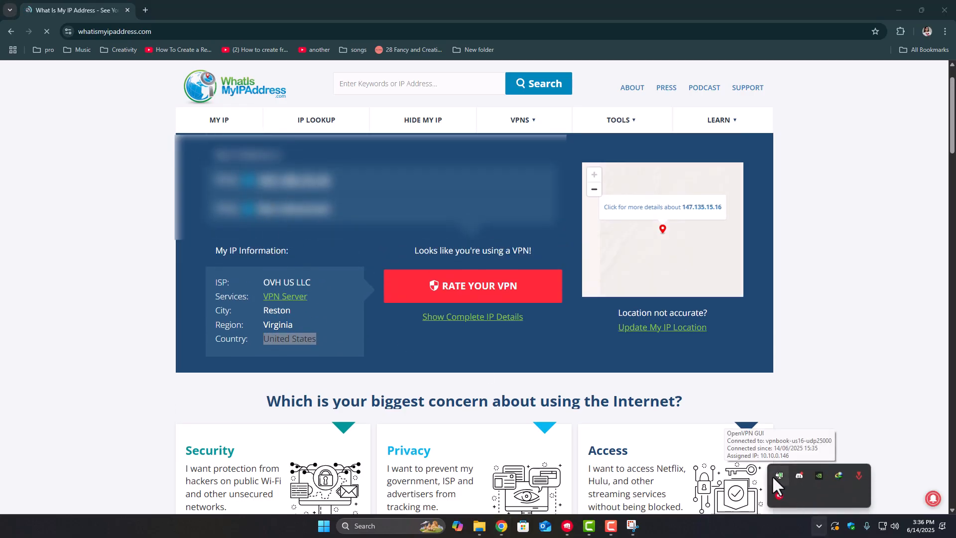
right_click(780, 475)
left_click(731, 381)
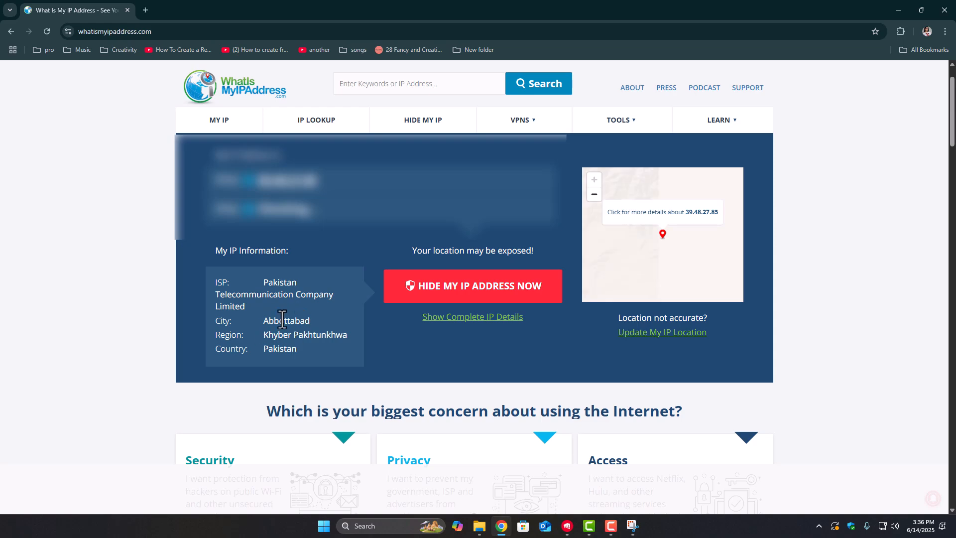
Close the browser, the vpnbook-openvpn-us16 folder window and Snipping Tool to return to the empty desktop.
left_click(943, 10)
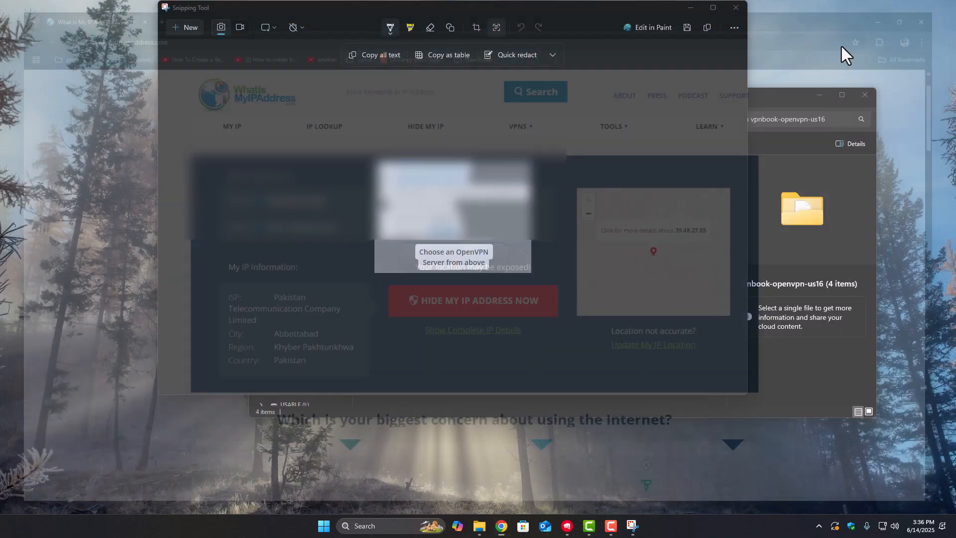
left_click(845, 124)
left_click(867, 96)
left_click(736, 6)
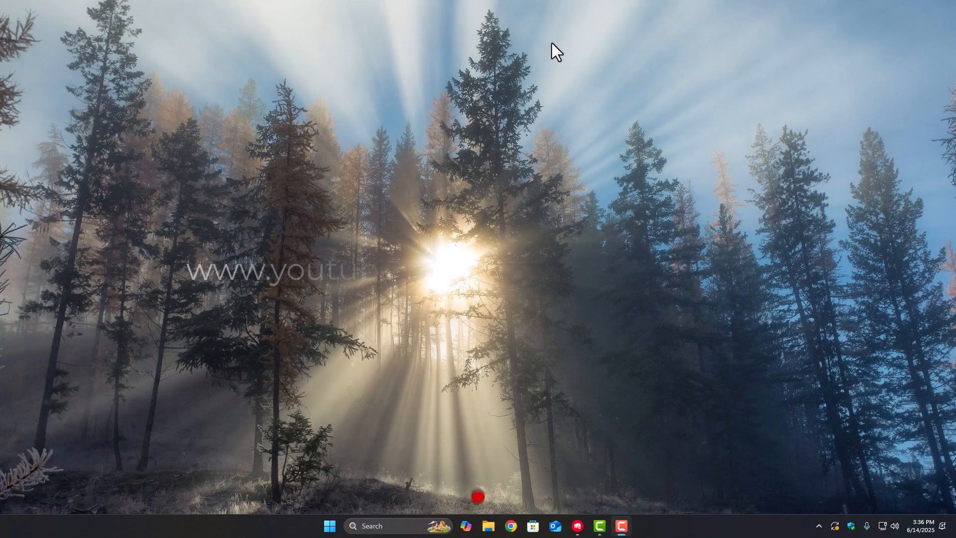